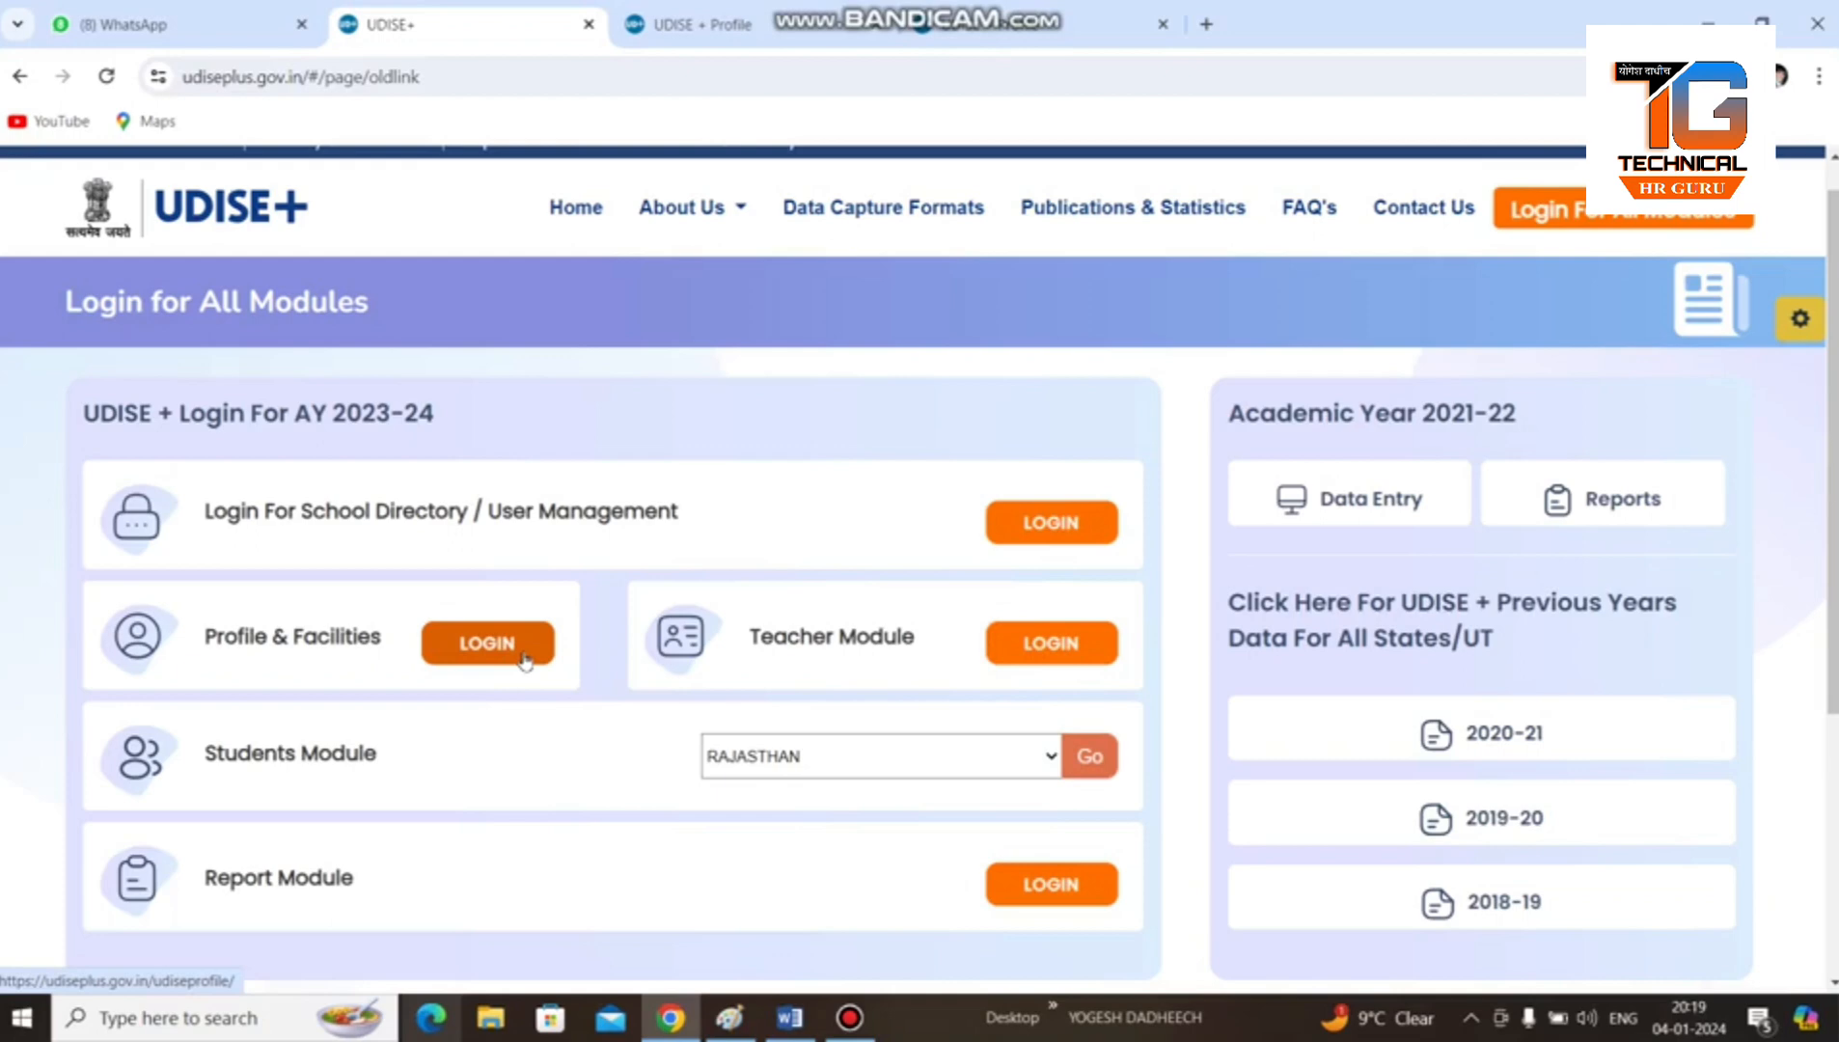
Step: Open the Profile & Facilities login, switch to the signed-in school session and open its Profile & Facility data capture forms
left_click(523, 656)
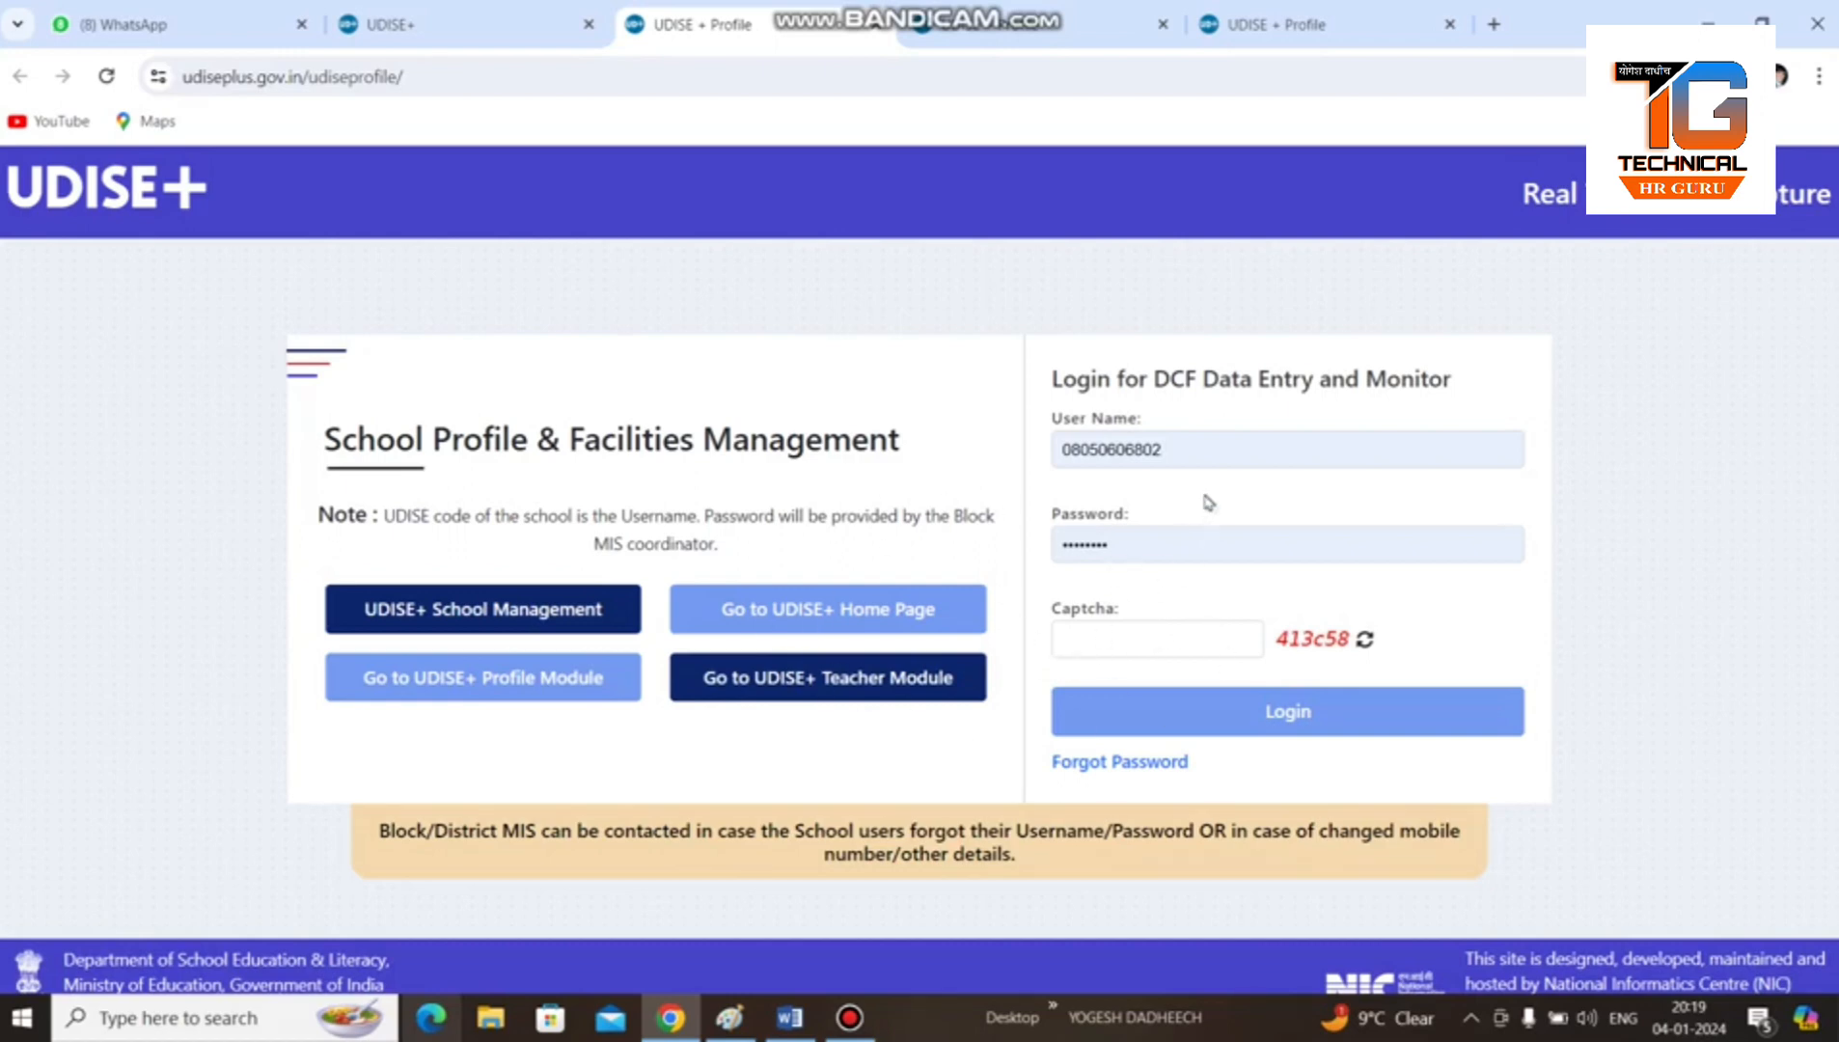
left_click(1270, 39)
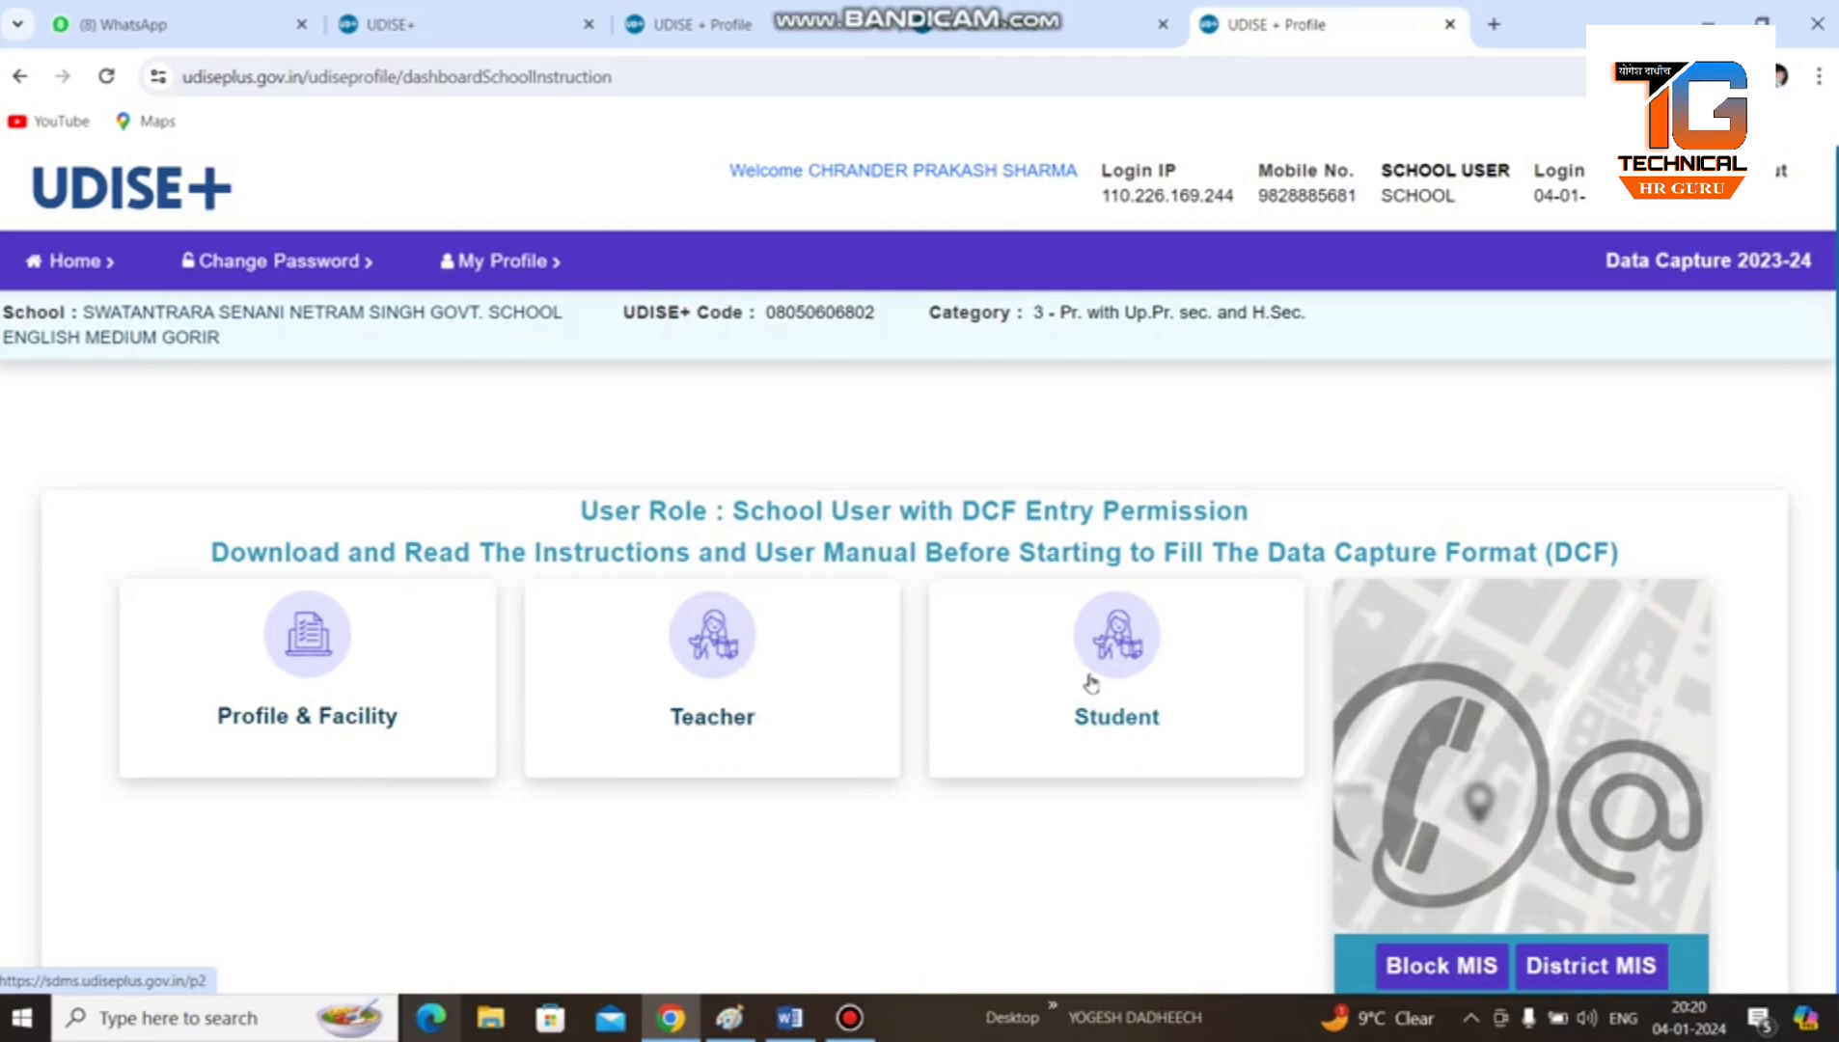
left_click(314, 675)
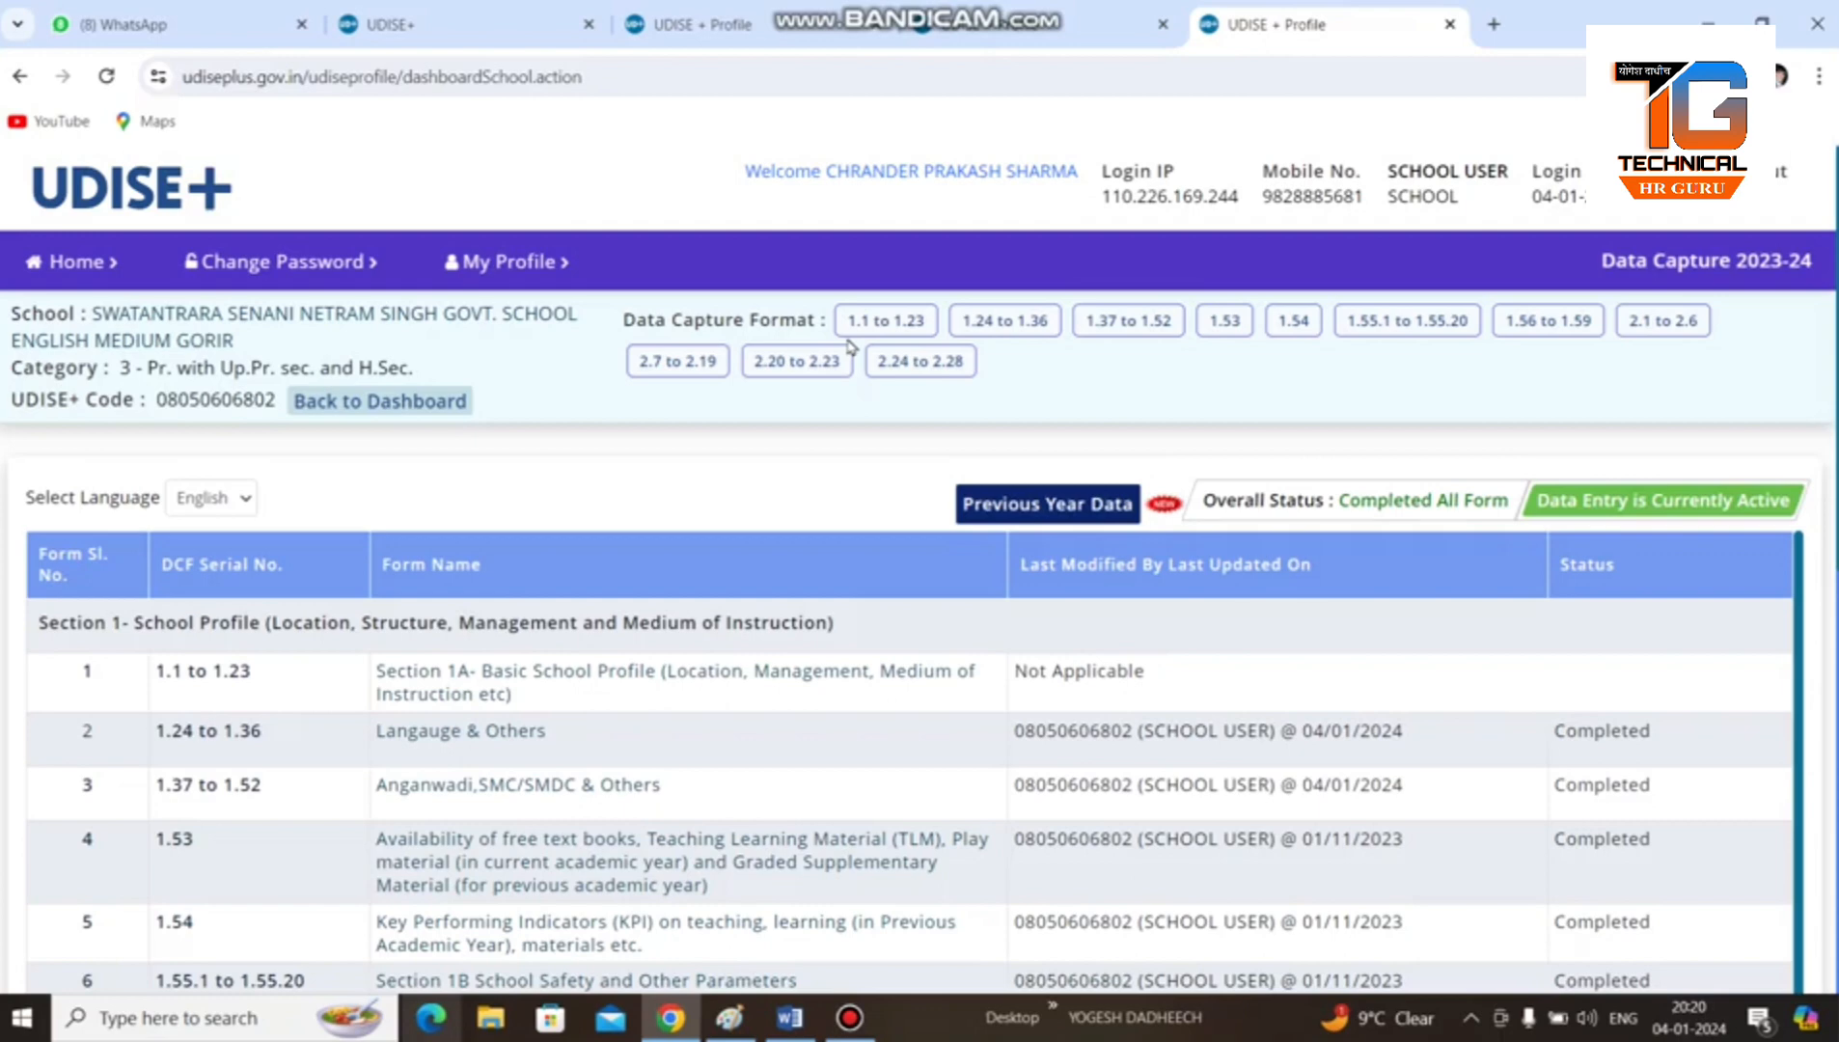
Step: Open form 1.1 to 1.23 and review the basic school profile from school name through medium of instruction
left_click(919, 331)
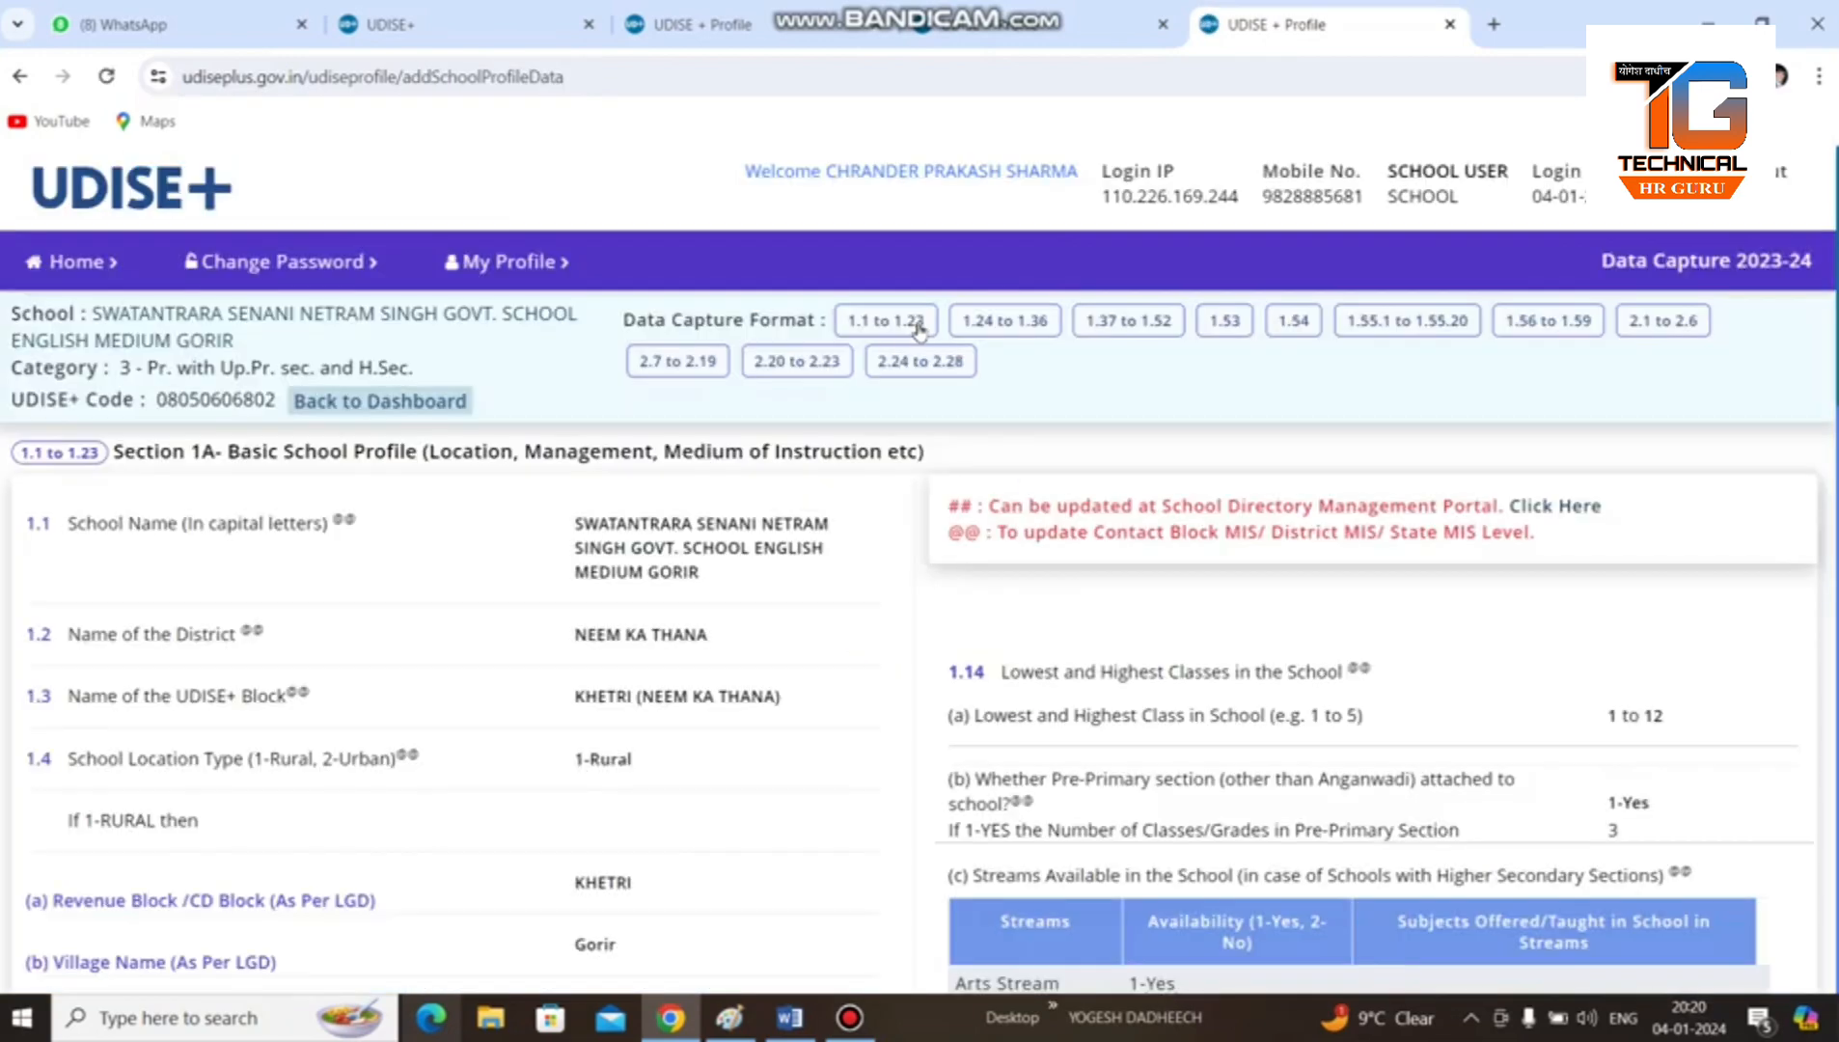
scroll(1541, 524, "down", 1)
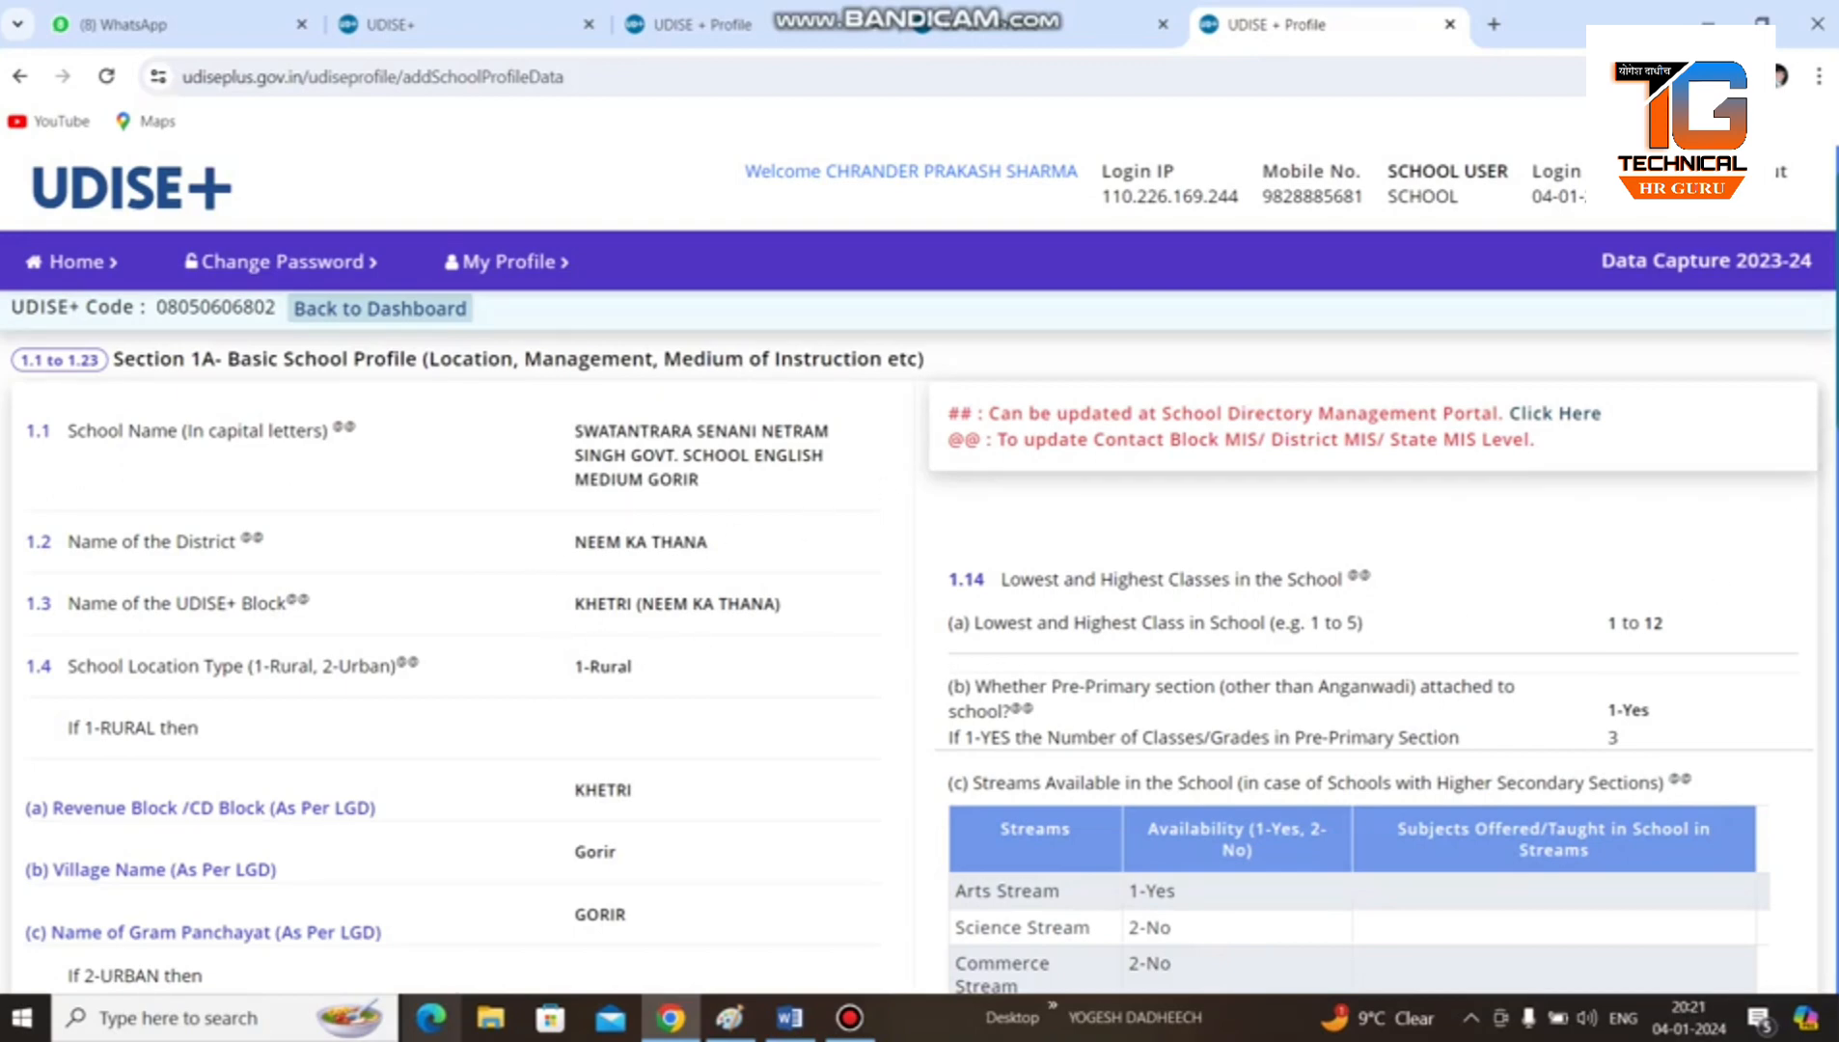
scroll(917, 637, "down", 3)
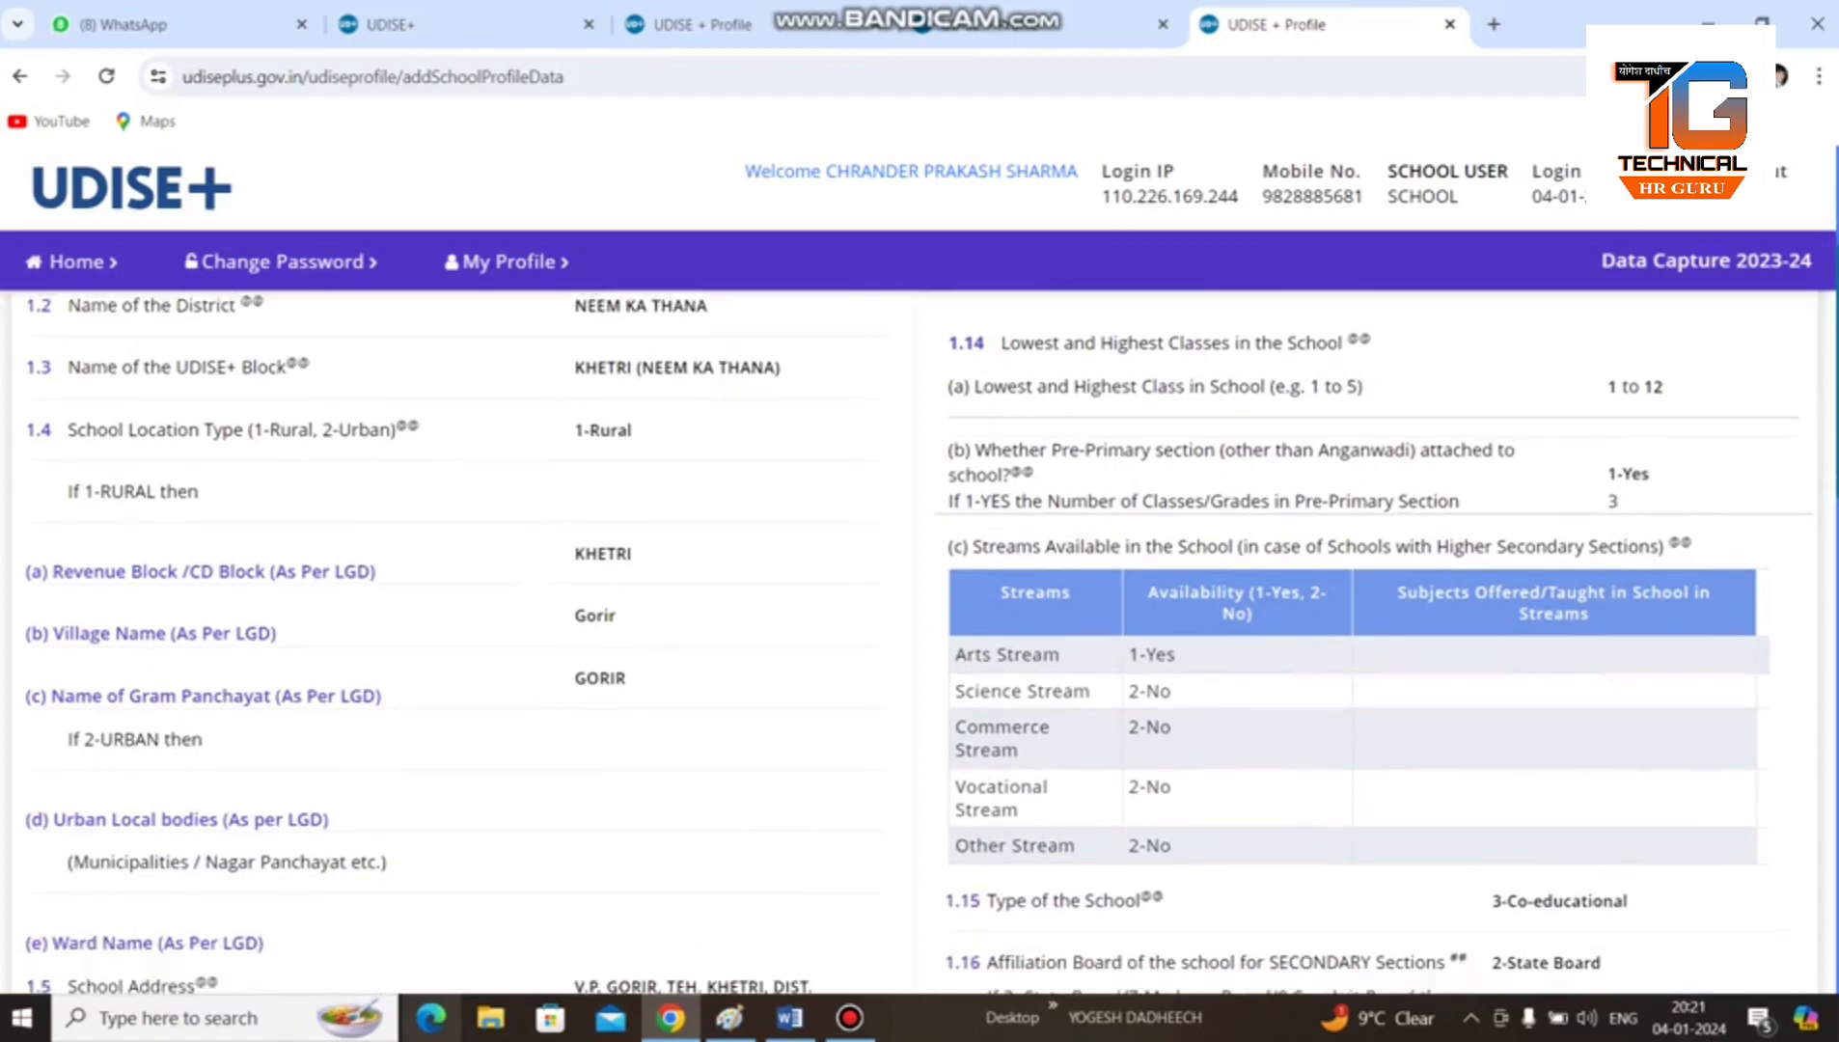
scroll(917, 637, "down", 1)
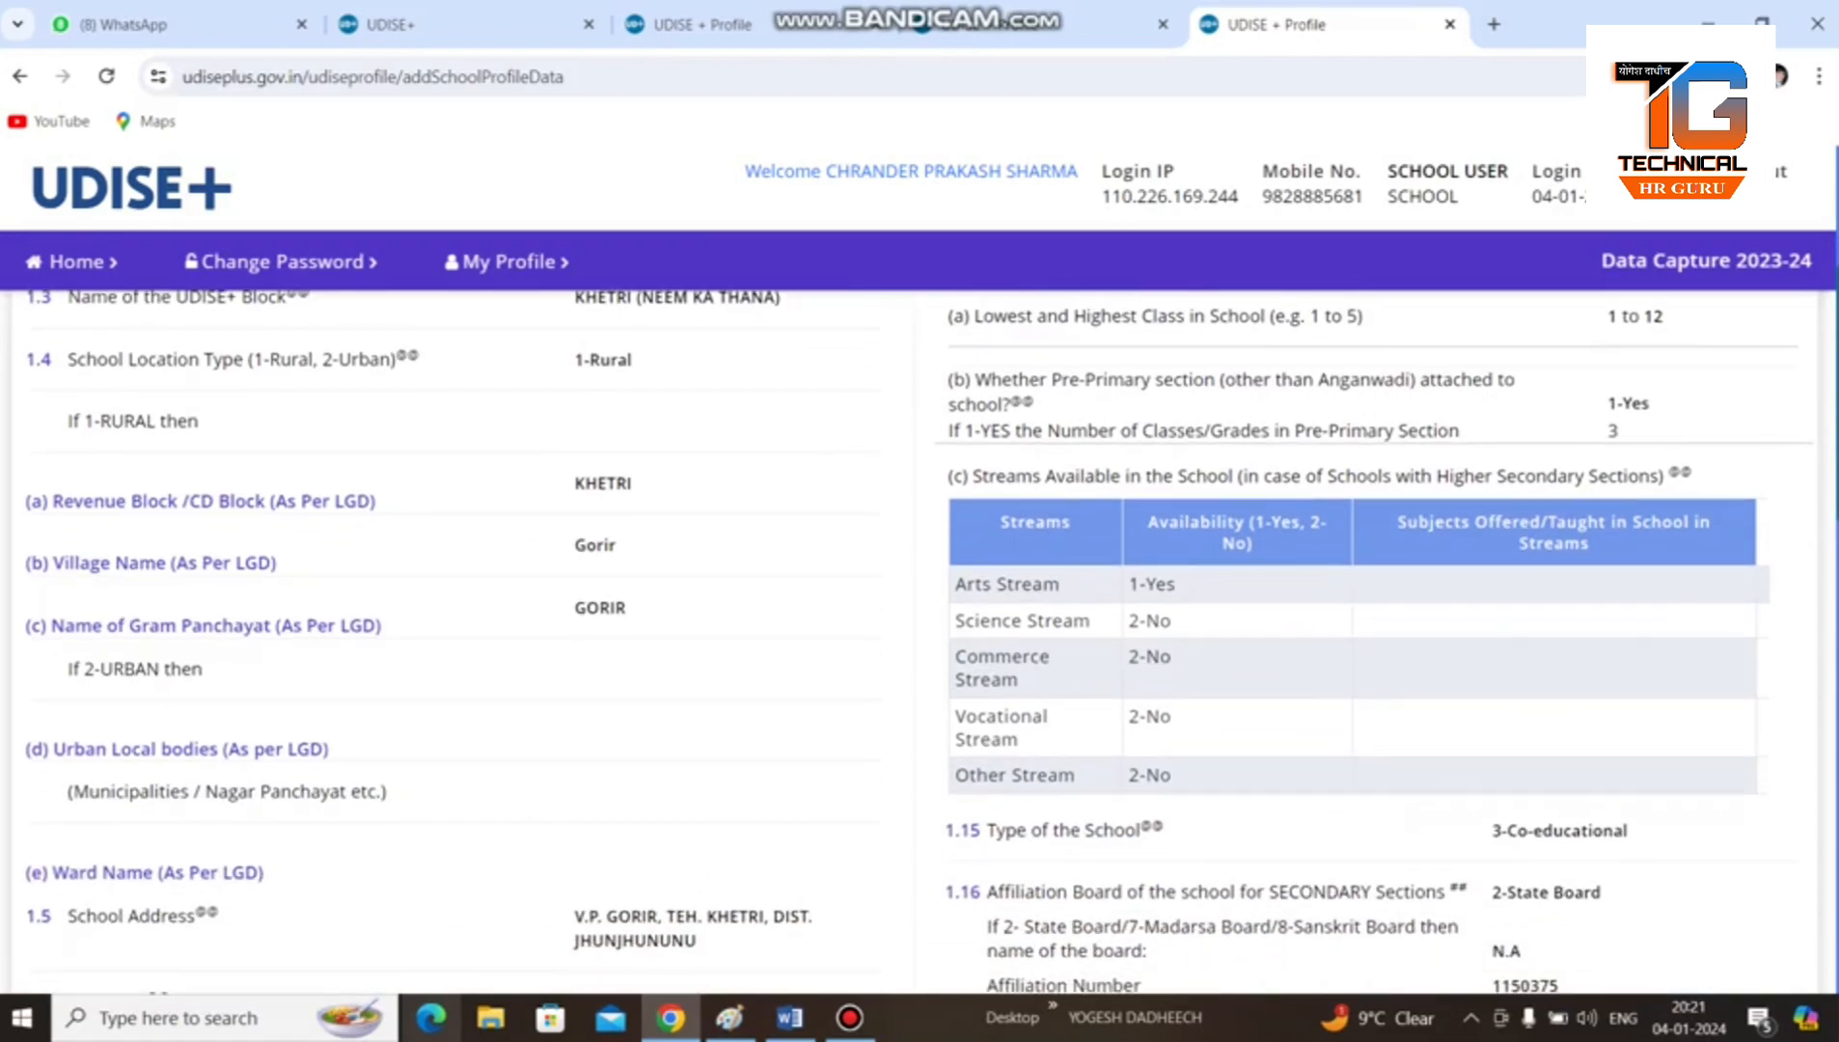
scroll(916, 637, "down", 5)
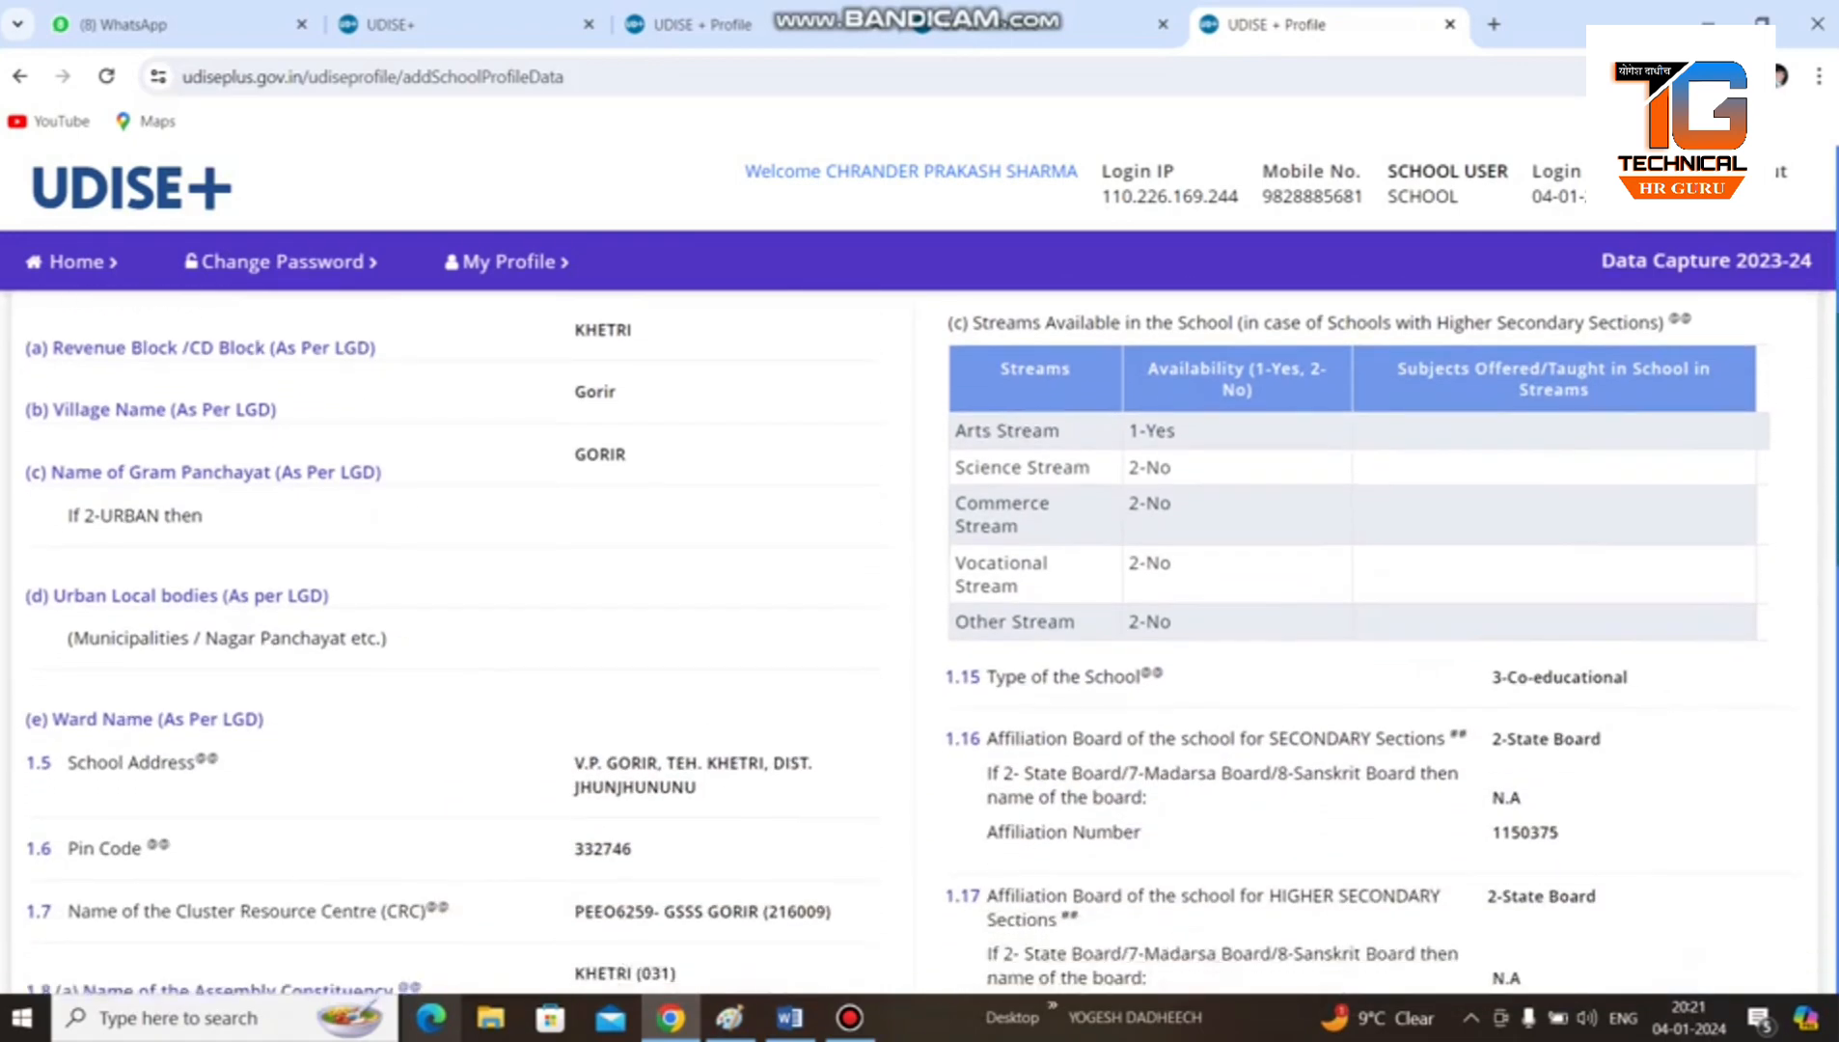
scroll(916, 637, "down", 4)
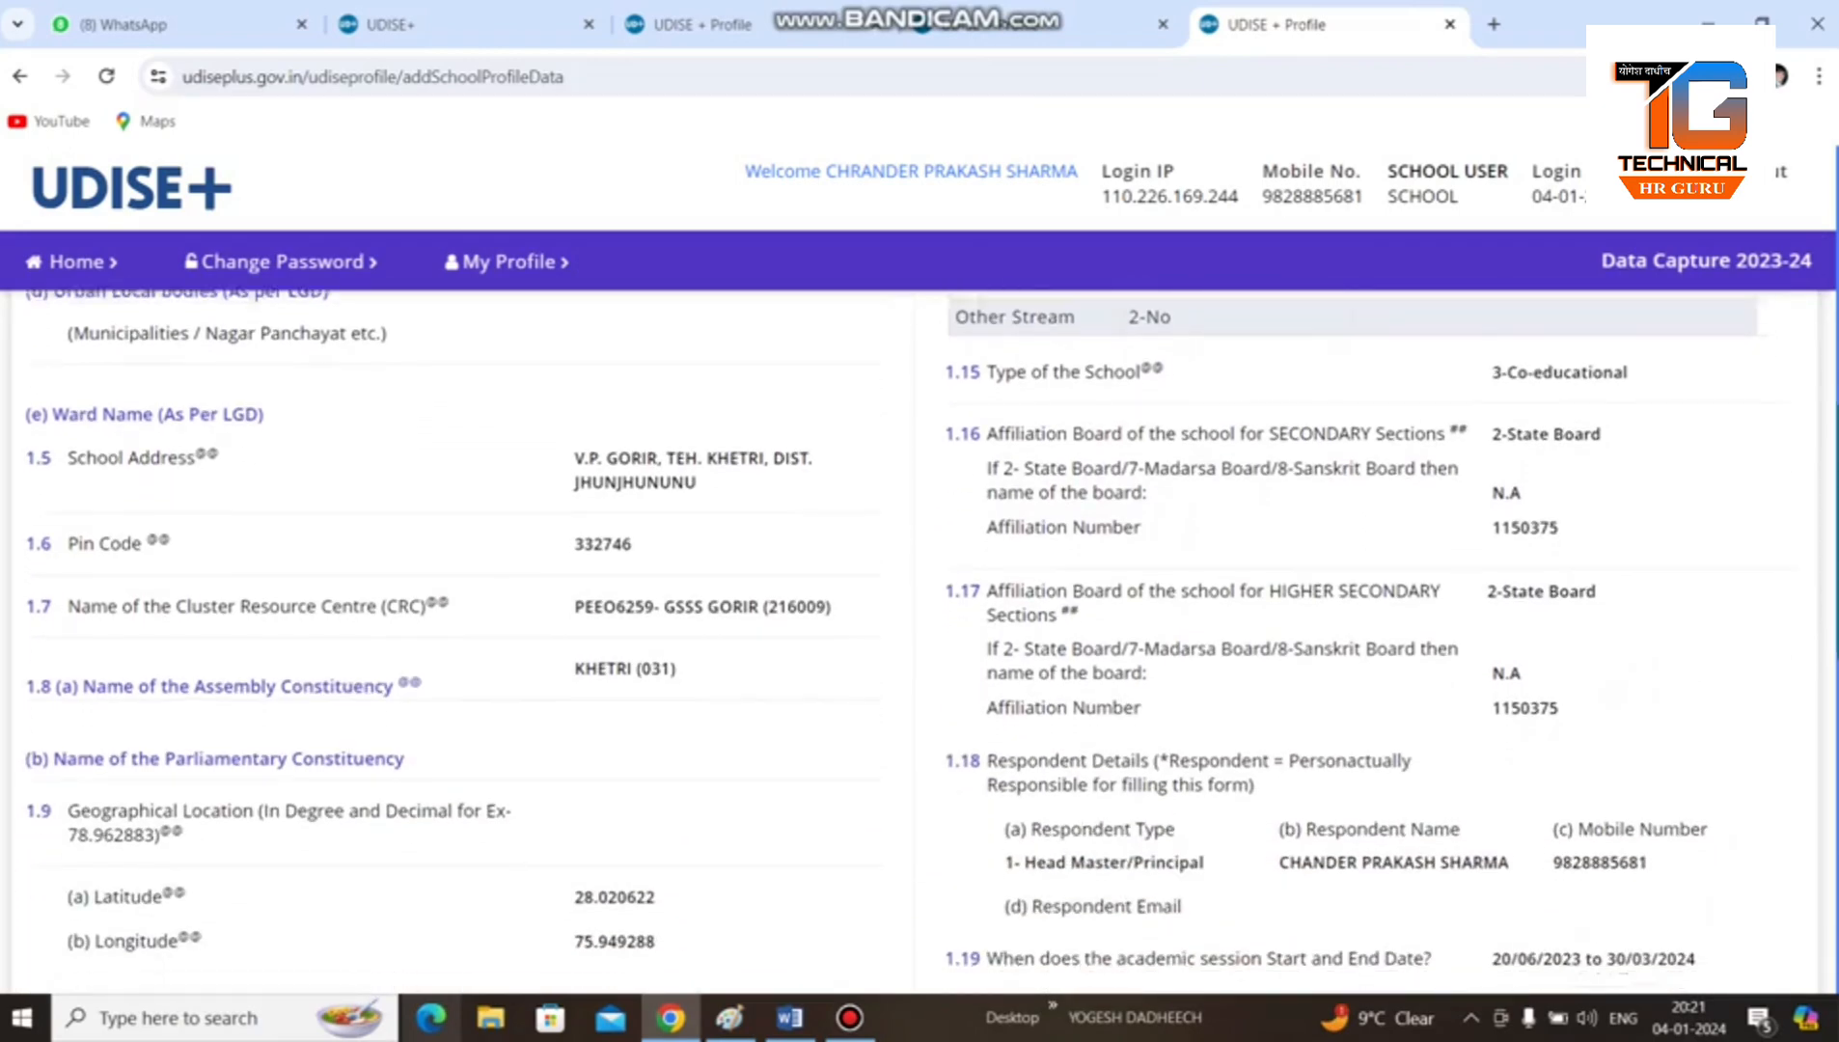
scroll(917, 637, "down", 3)
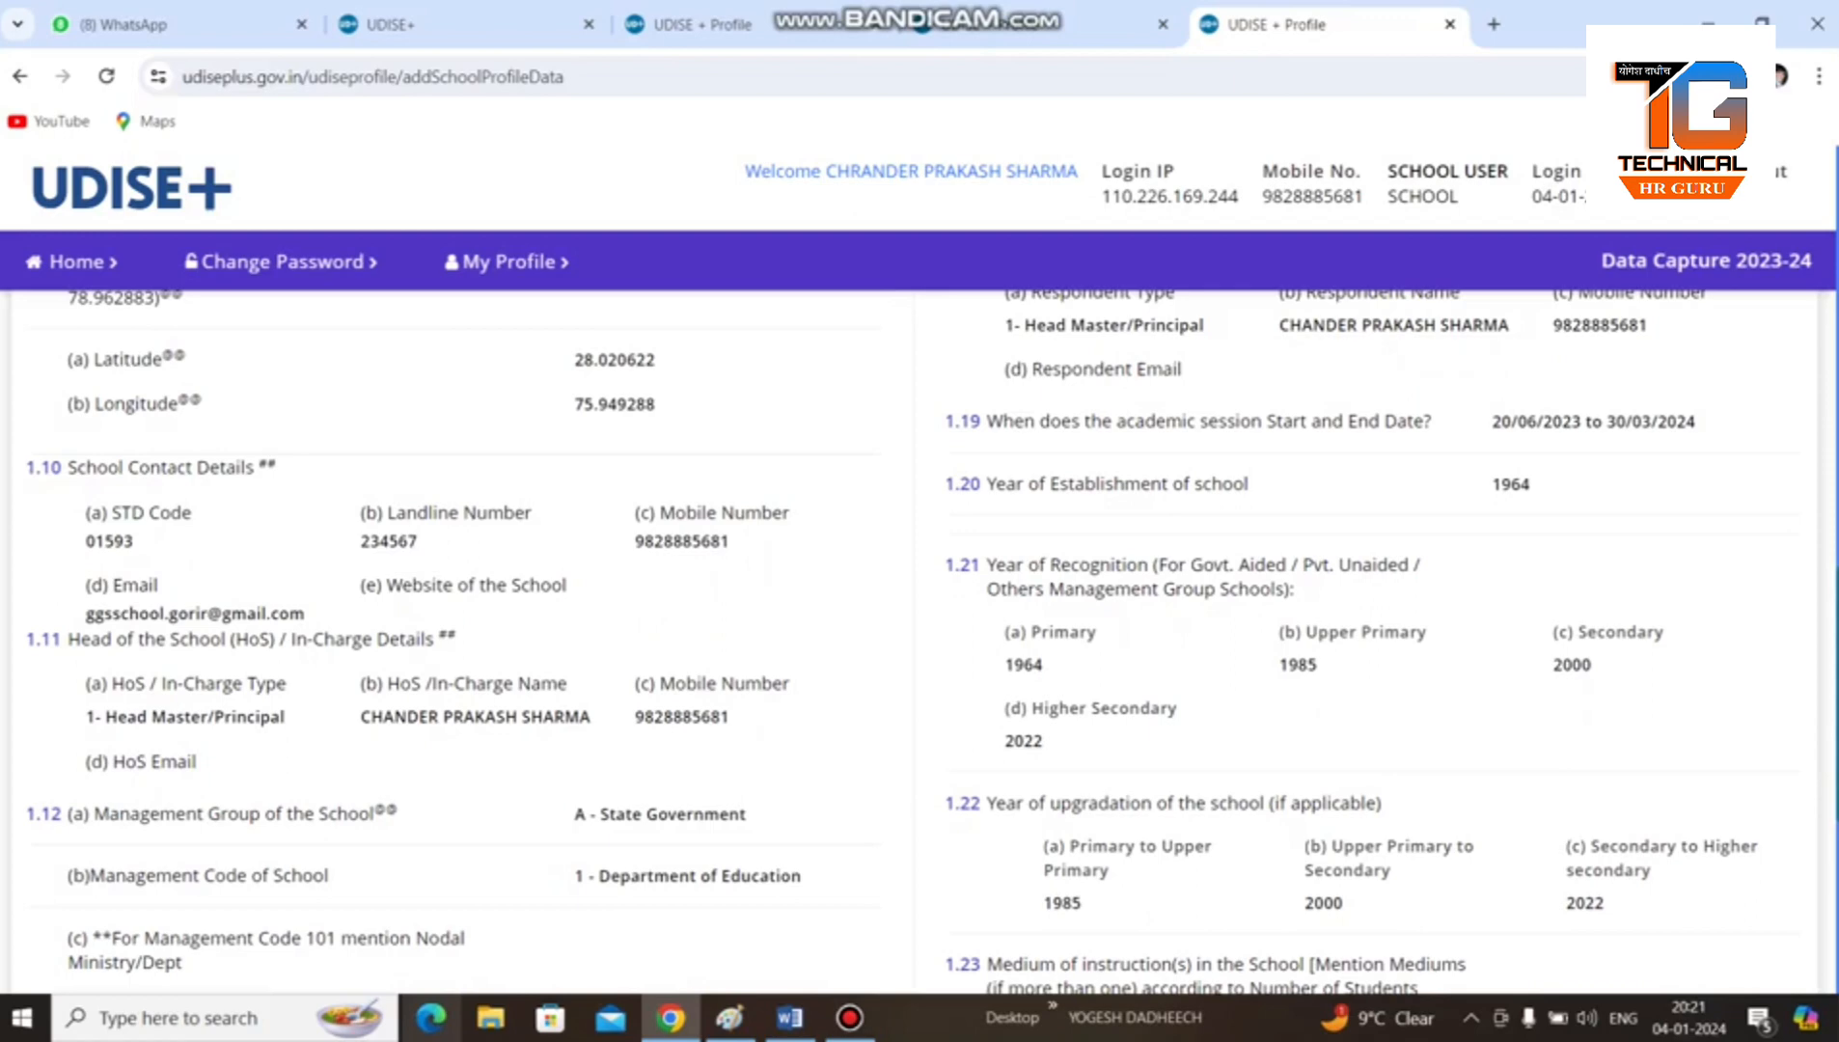
scroll(917, 636, "down", 4)
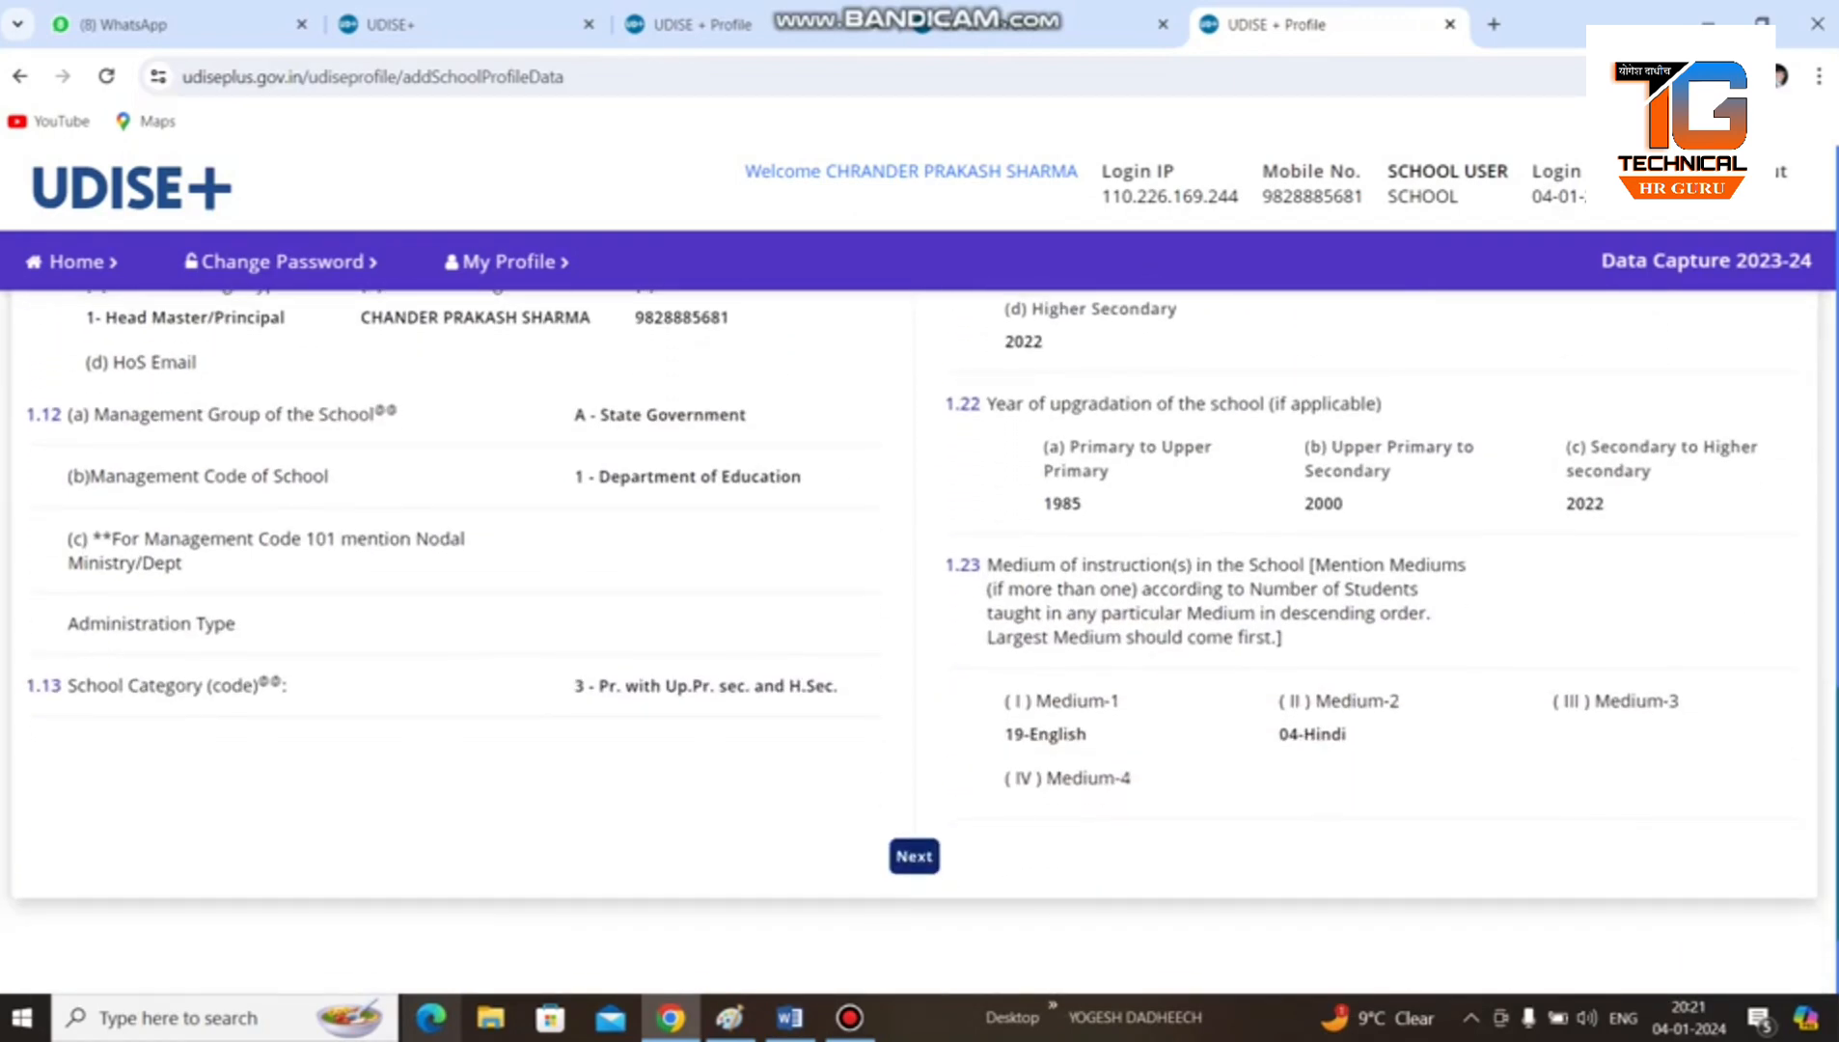
scroll(916, 637, "up", 6)
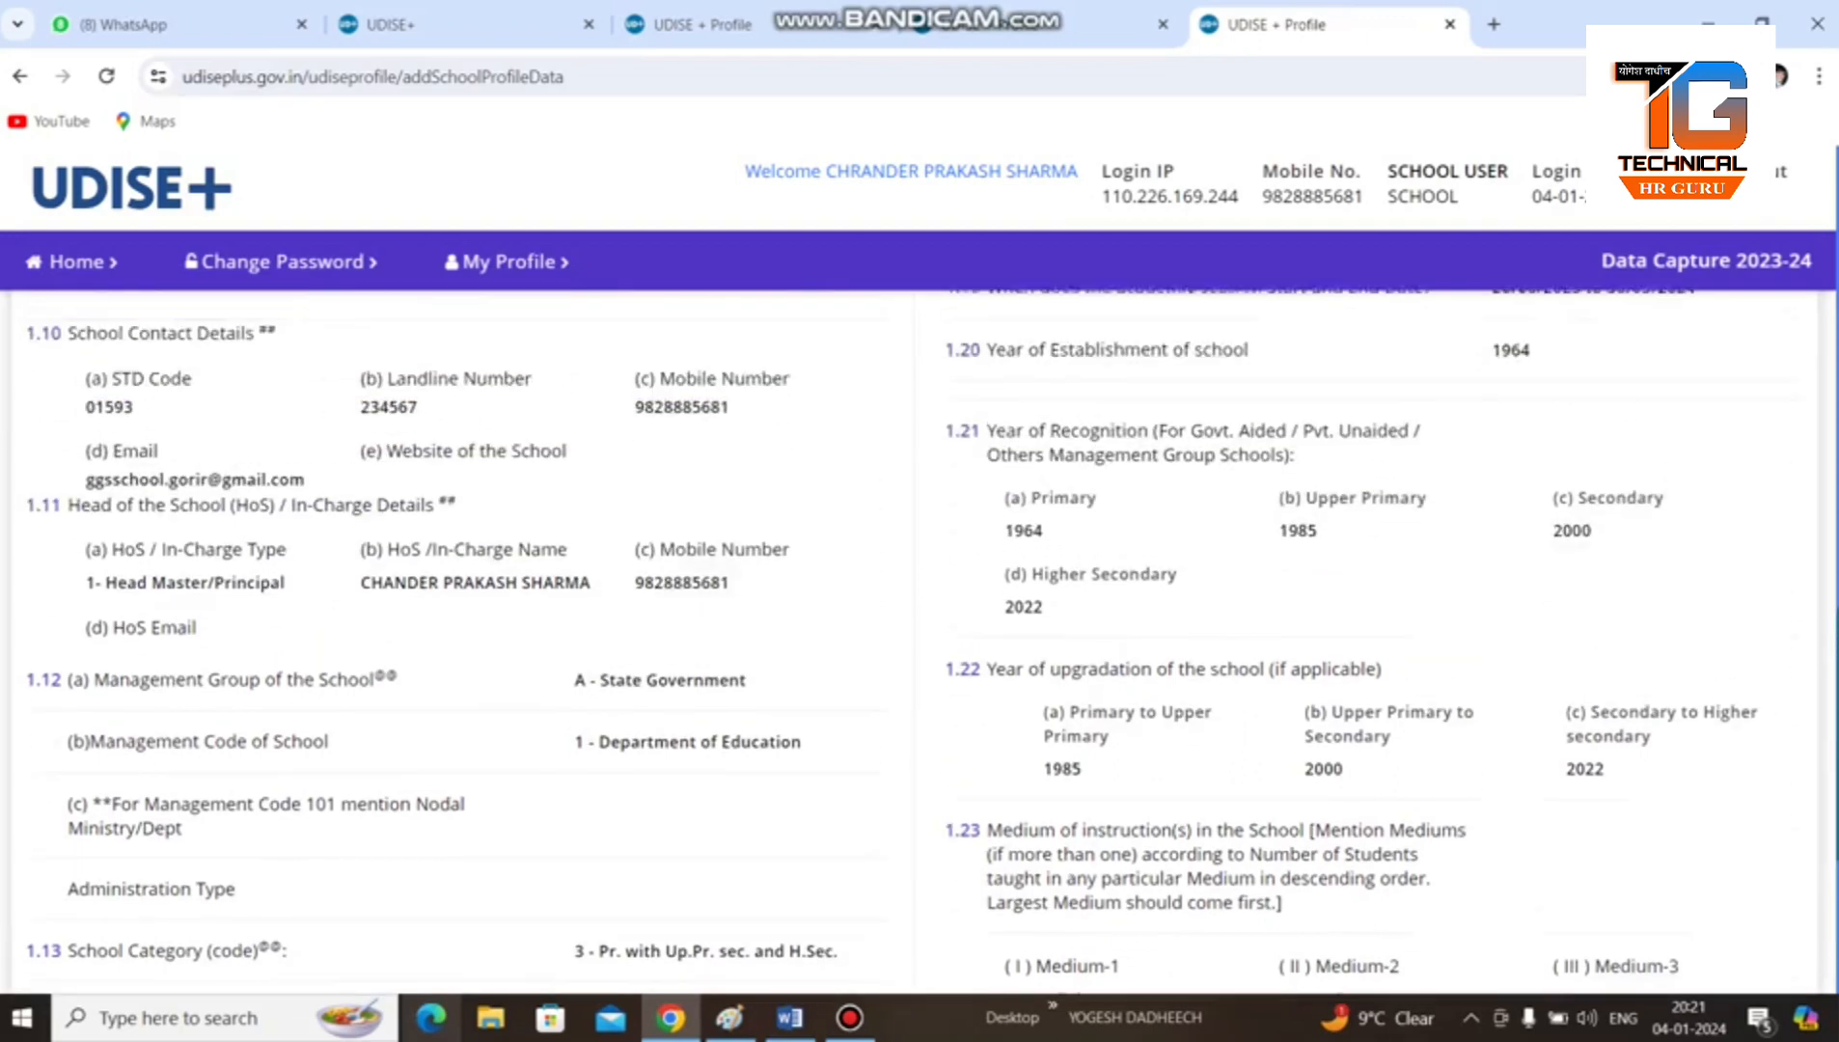
scroll(916, 637, "up", 8)
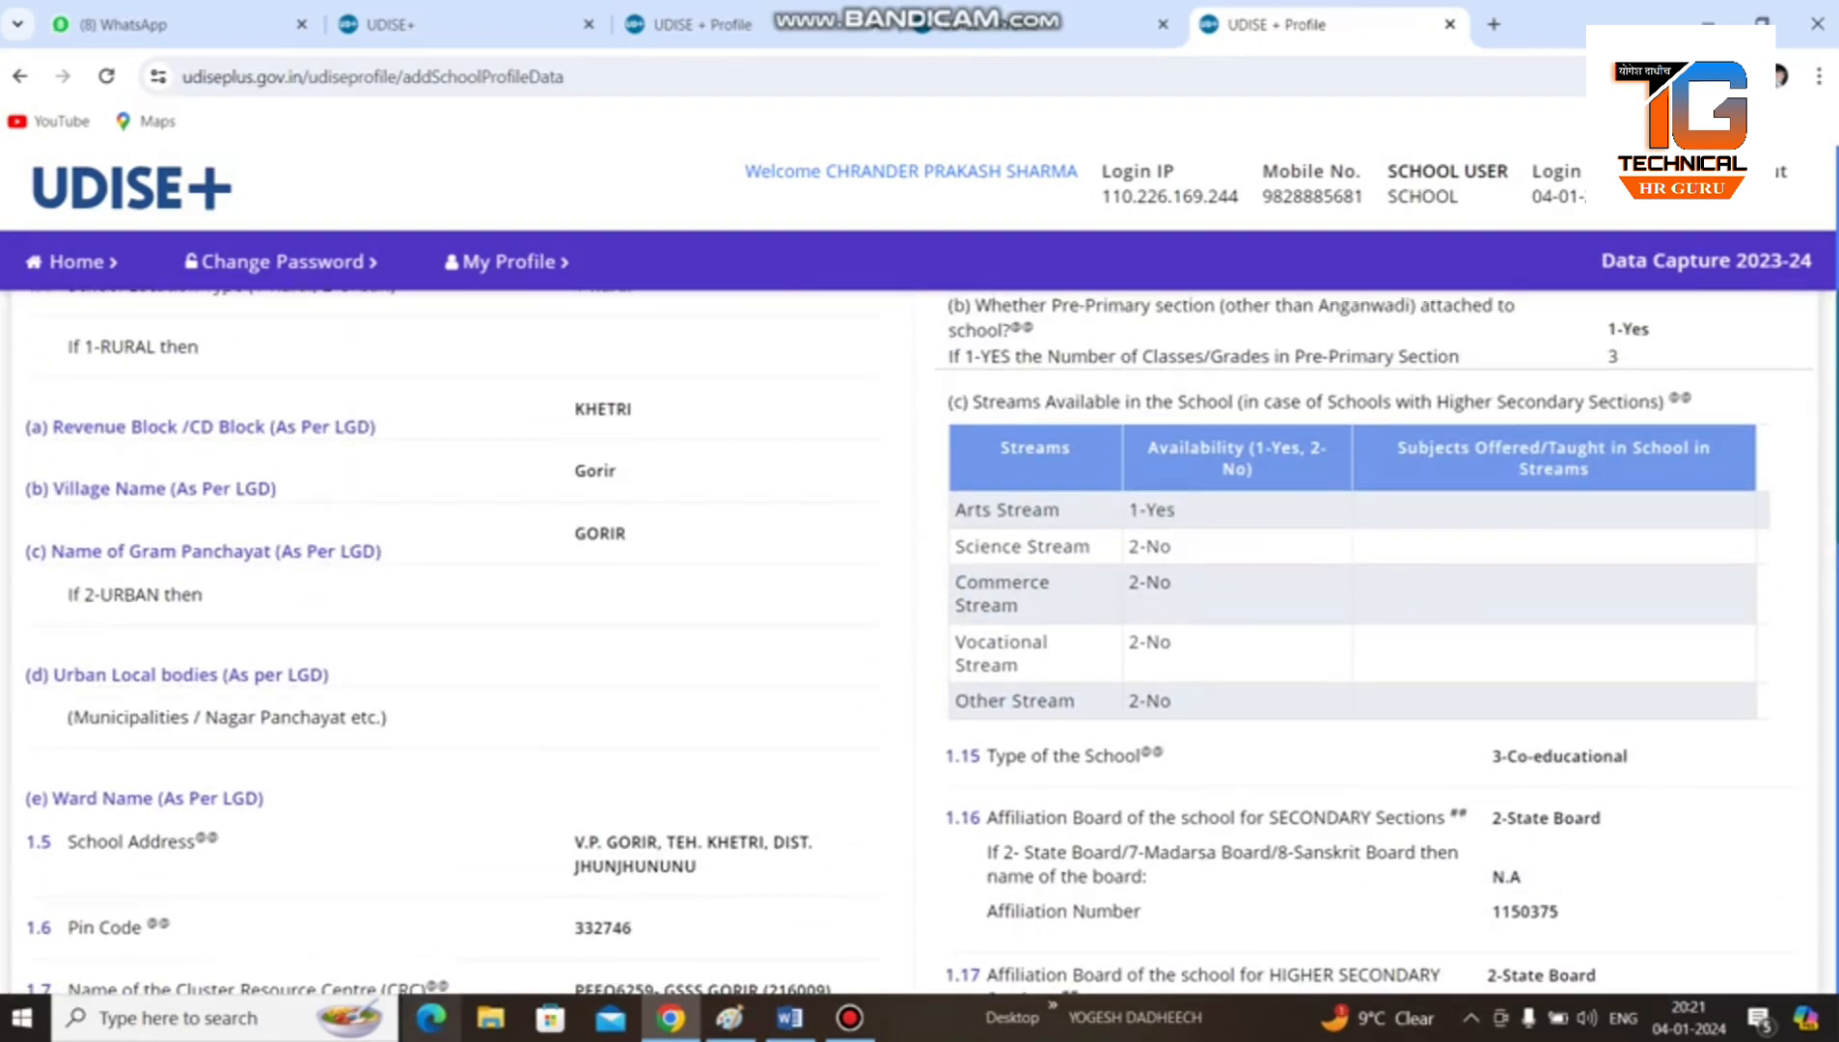
scroll(916, 636, "up", 5)
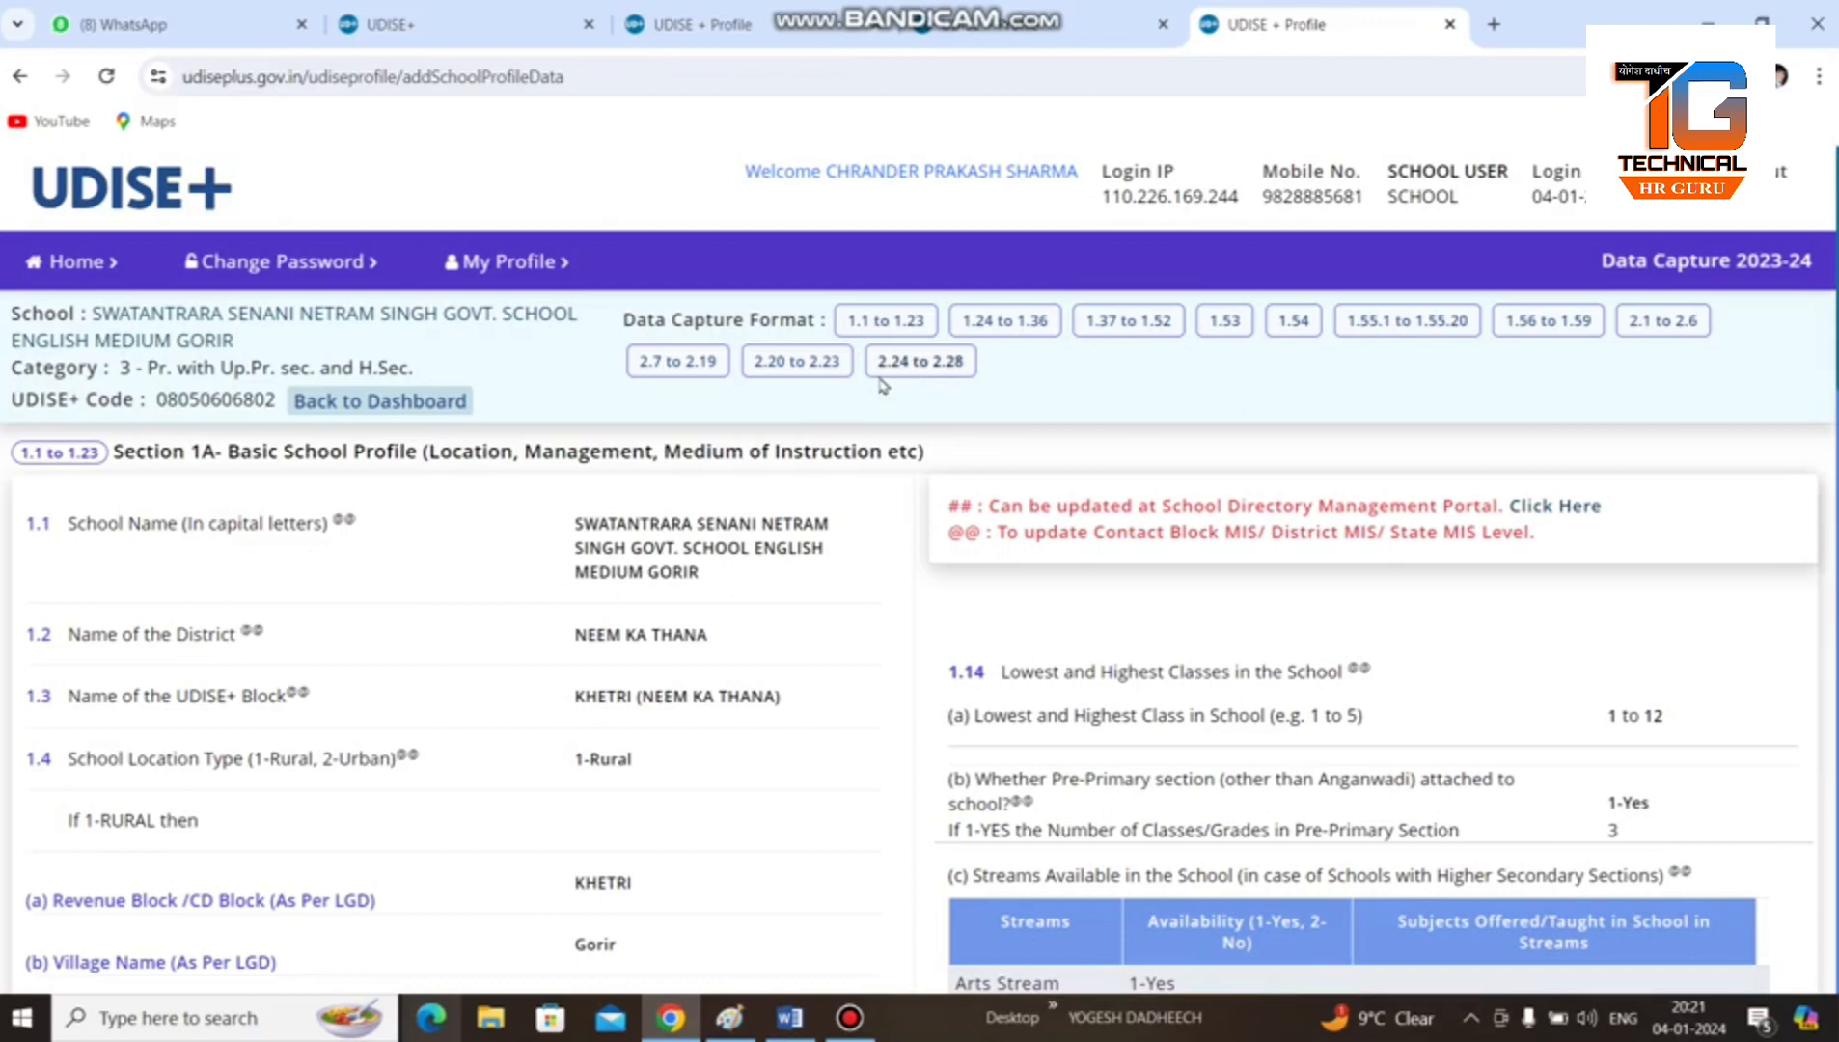
Step: Open form 1.24 to 1.36 and check the classes selected for Sanskrit, accepting the existing selection
left_click(1005, 338)
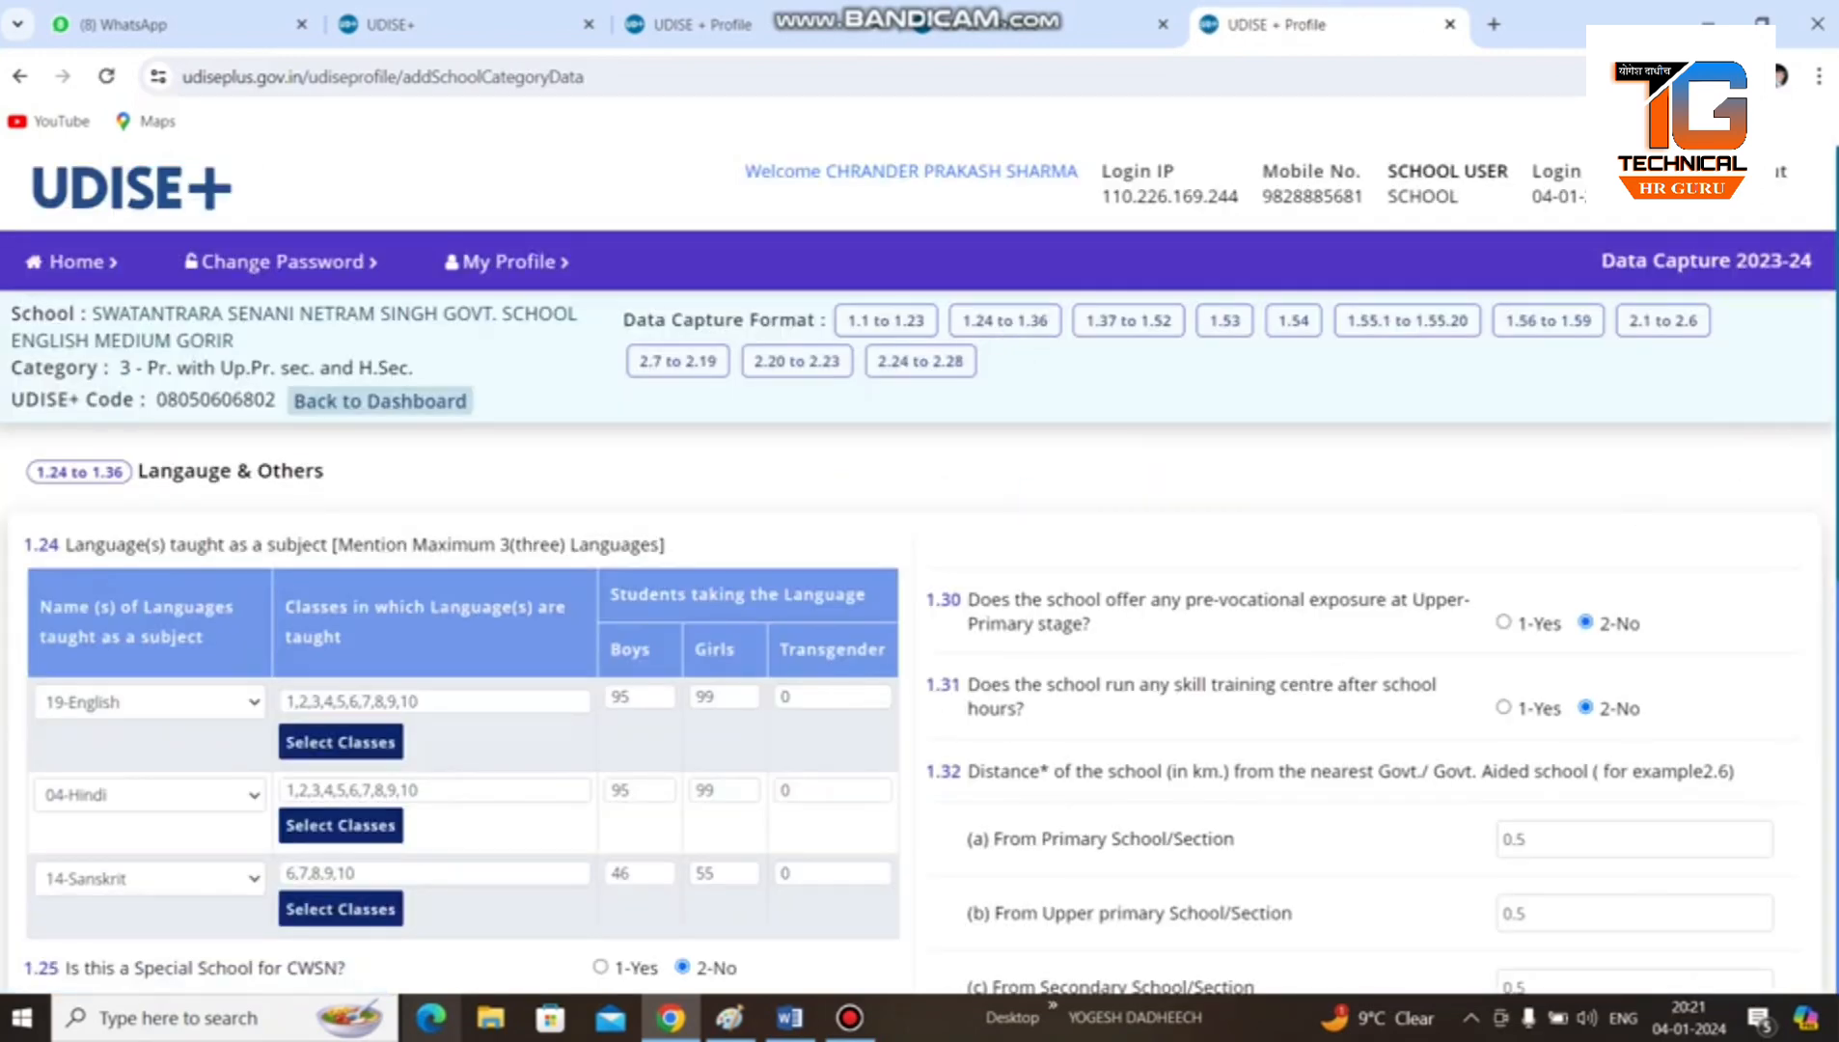
scroll(1782, 561, "down", 2)
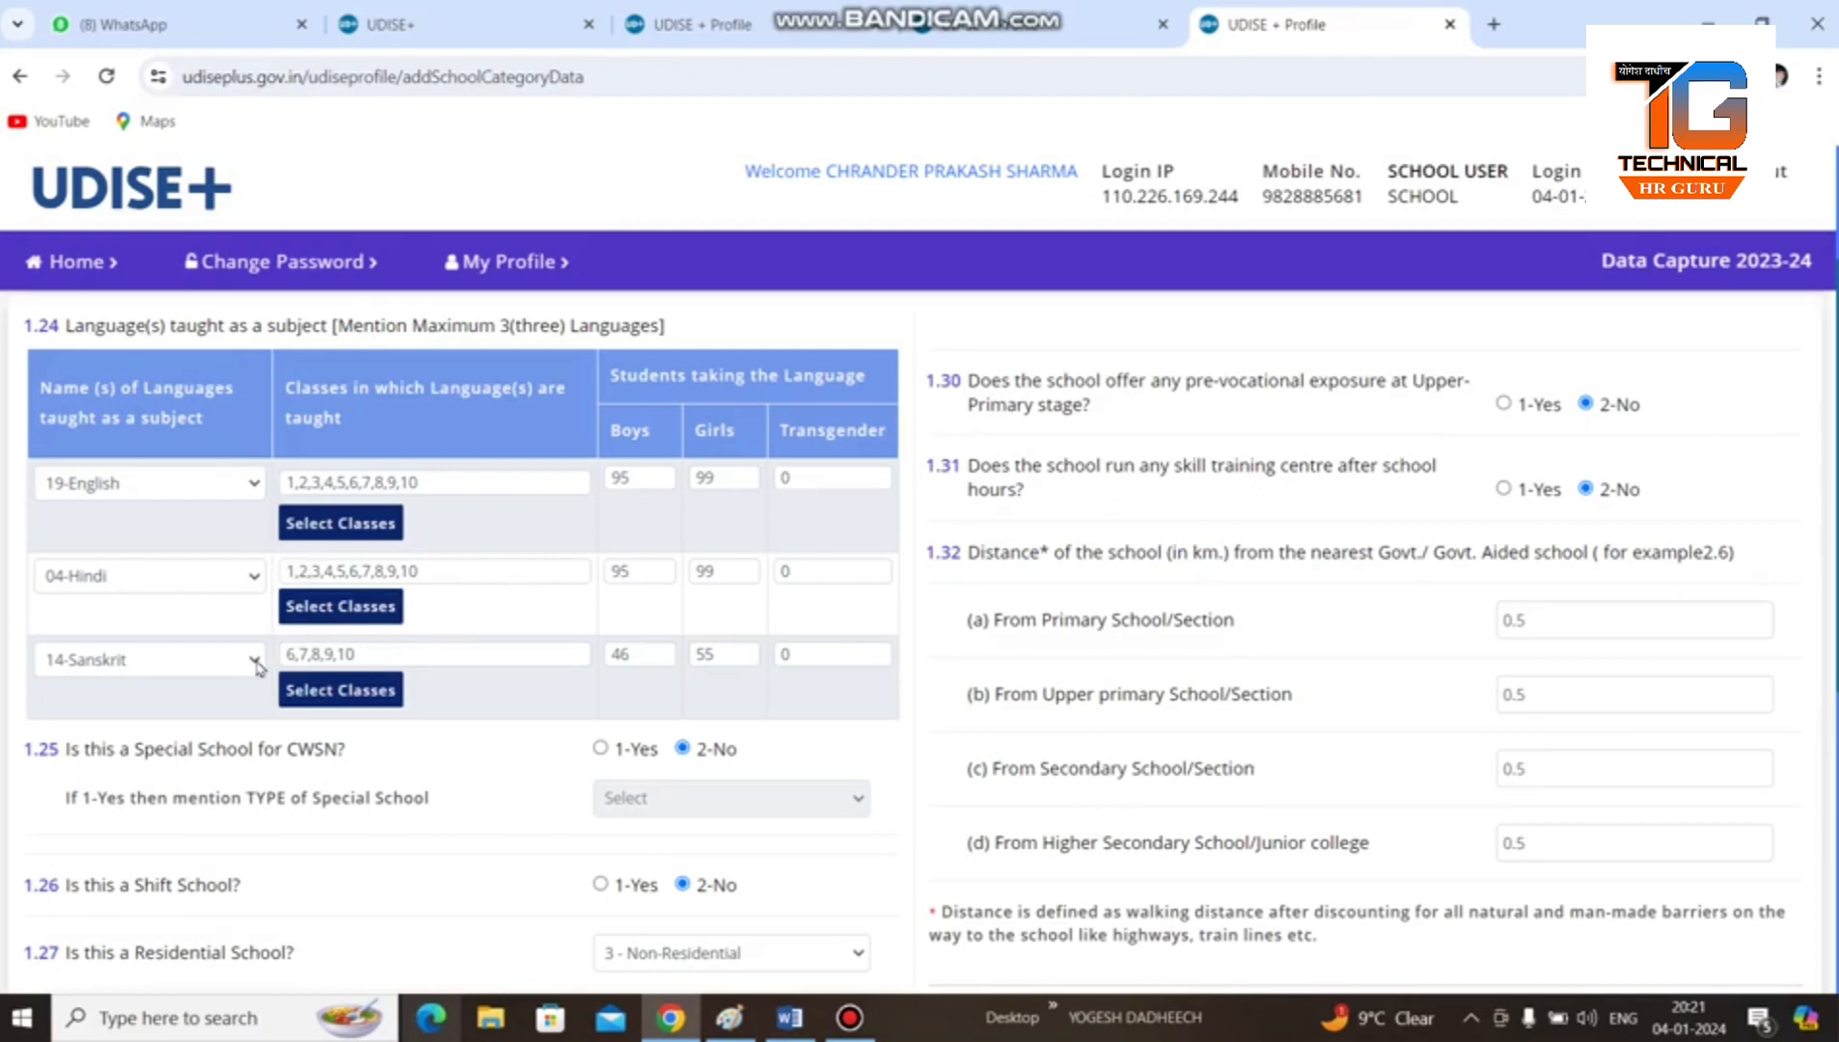
left_click(326, 700)
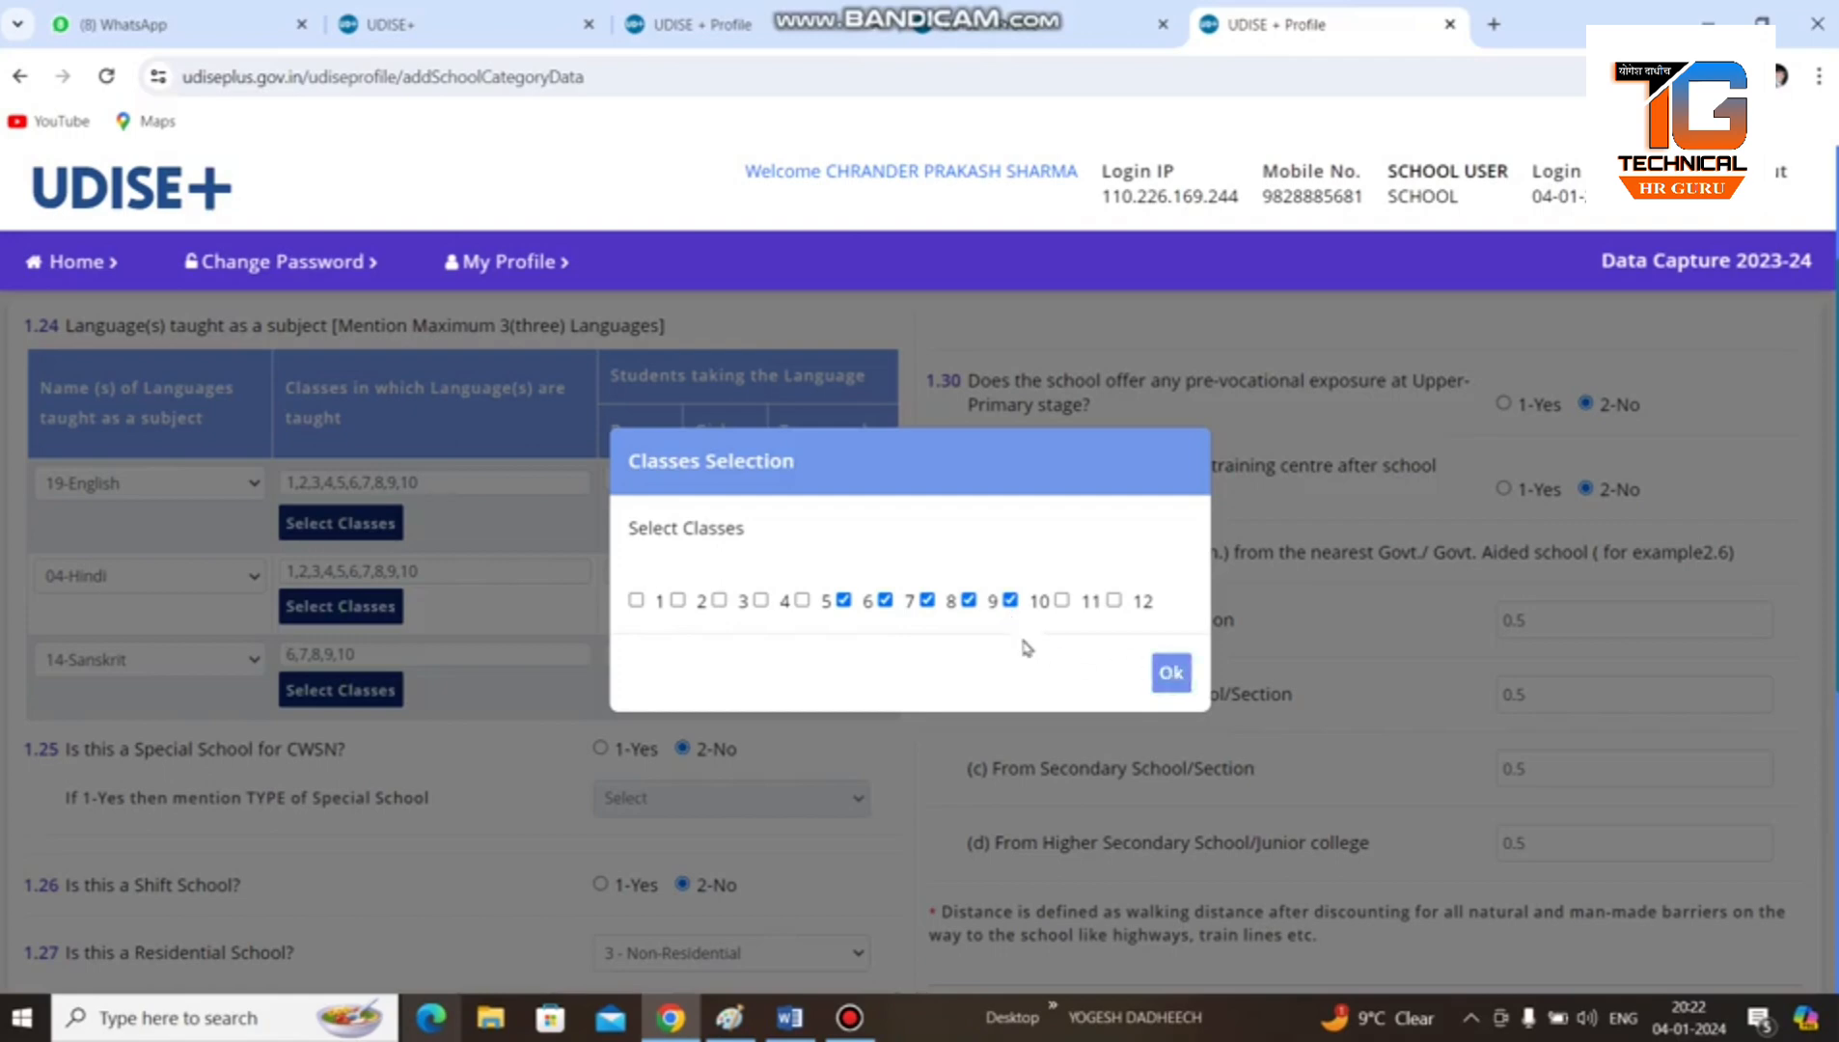
left_click(1169, 683)
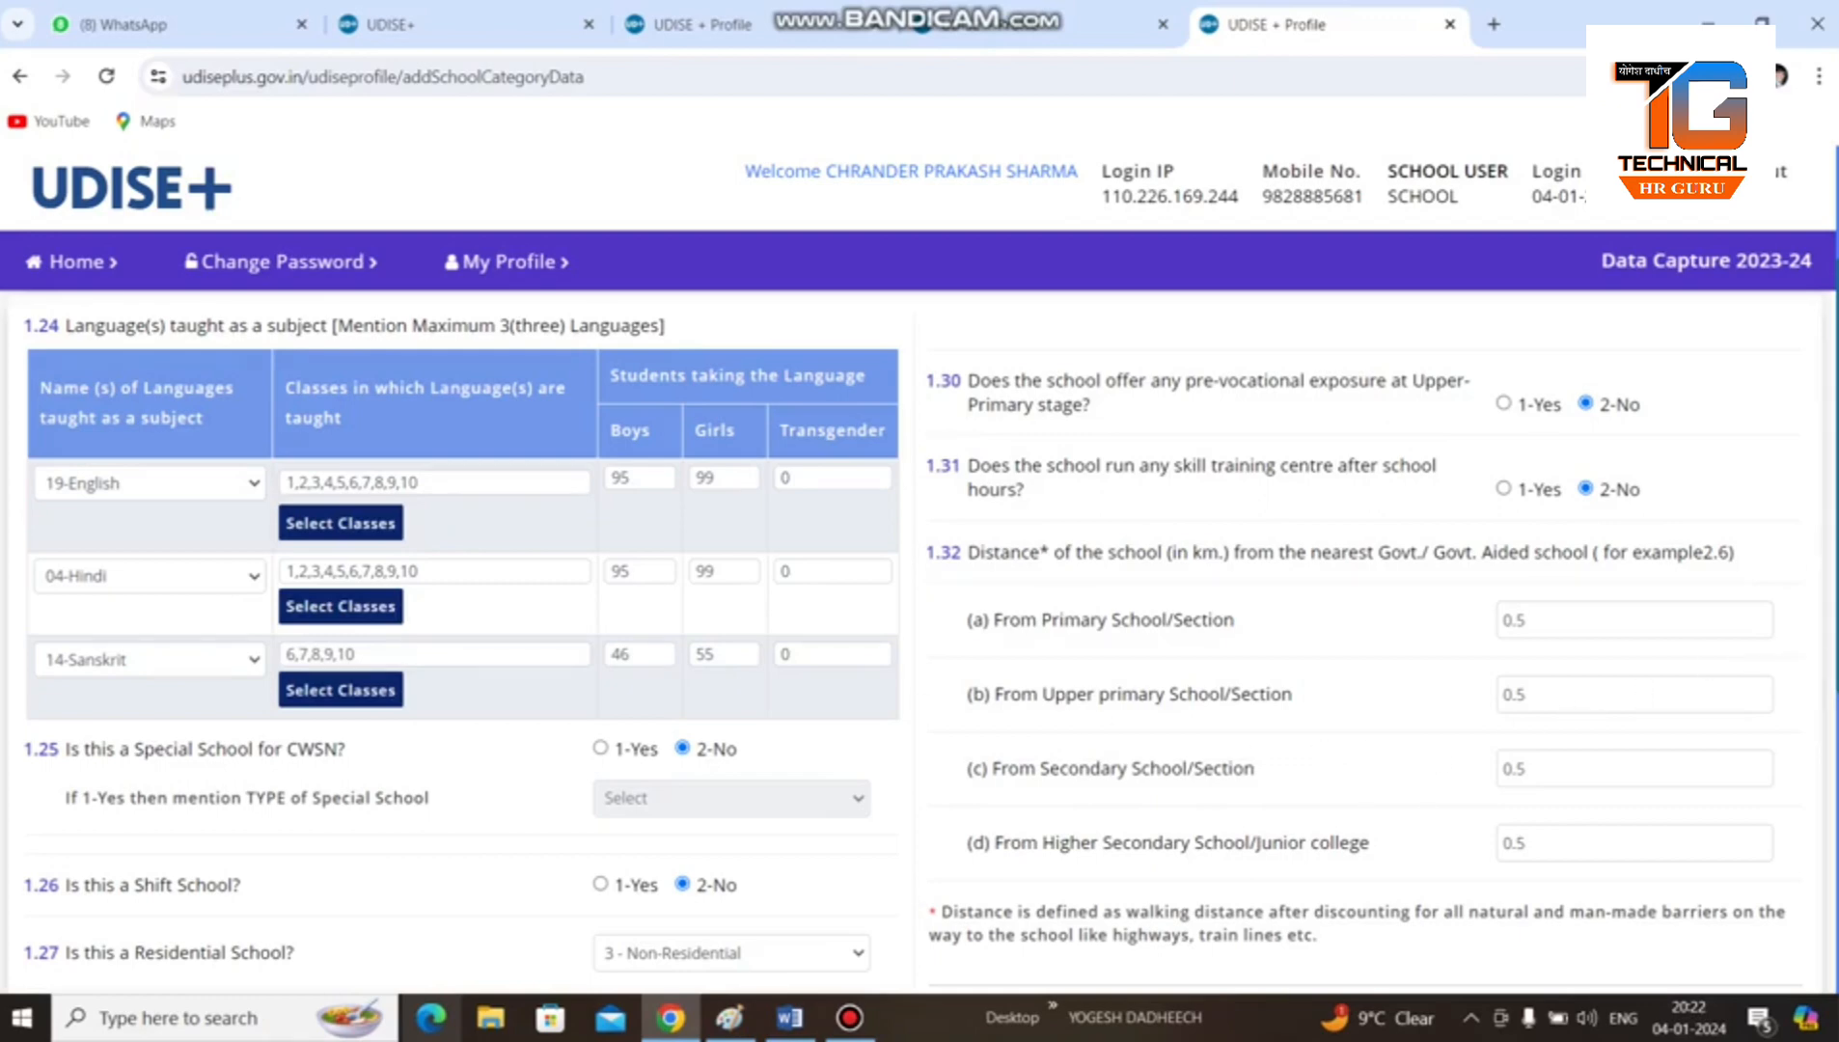
Step: Check the remaining answers in the language form, save it and continue to the Anganwadi, SMC/SMDC form
scroll(911, 643, "down", 4)
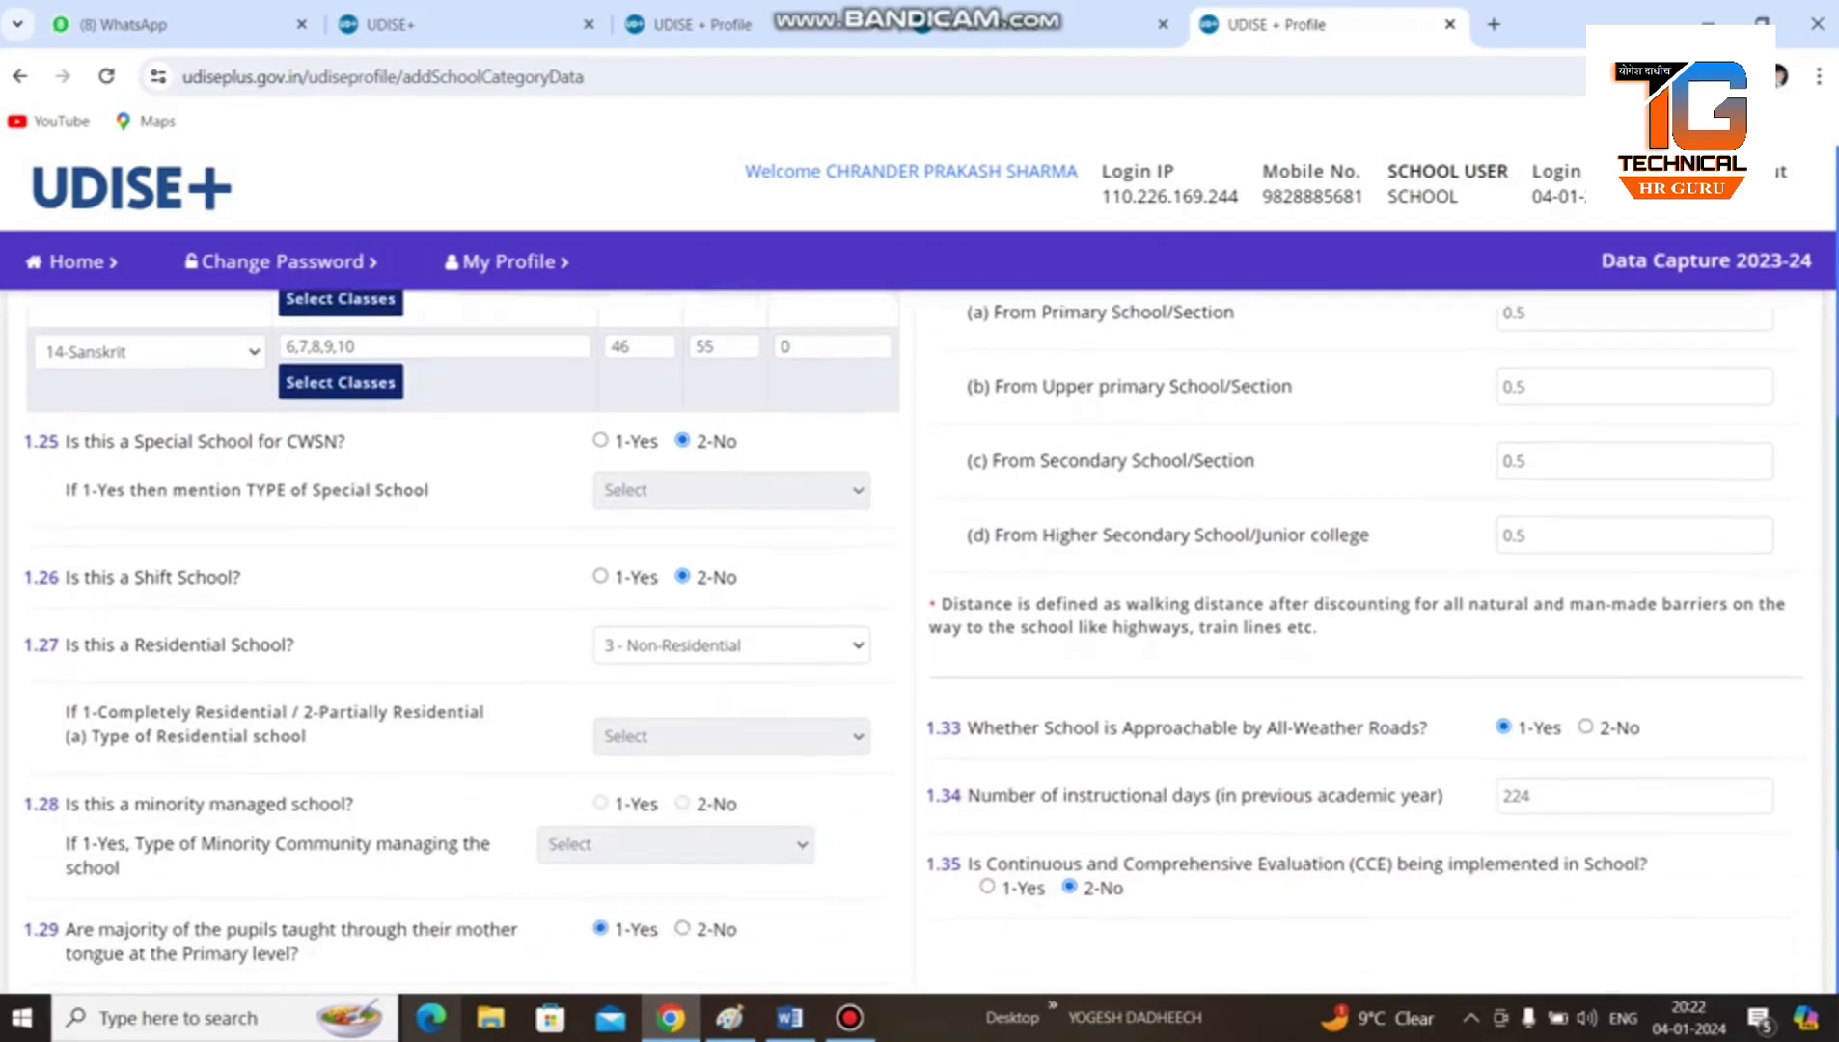
scroll(911, 643, "down", 1)
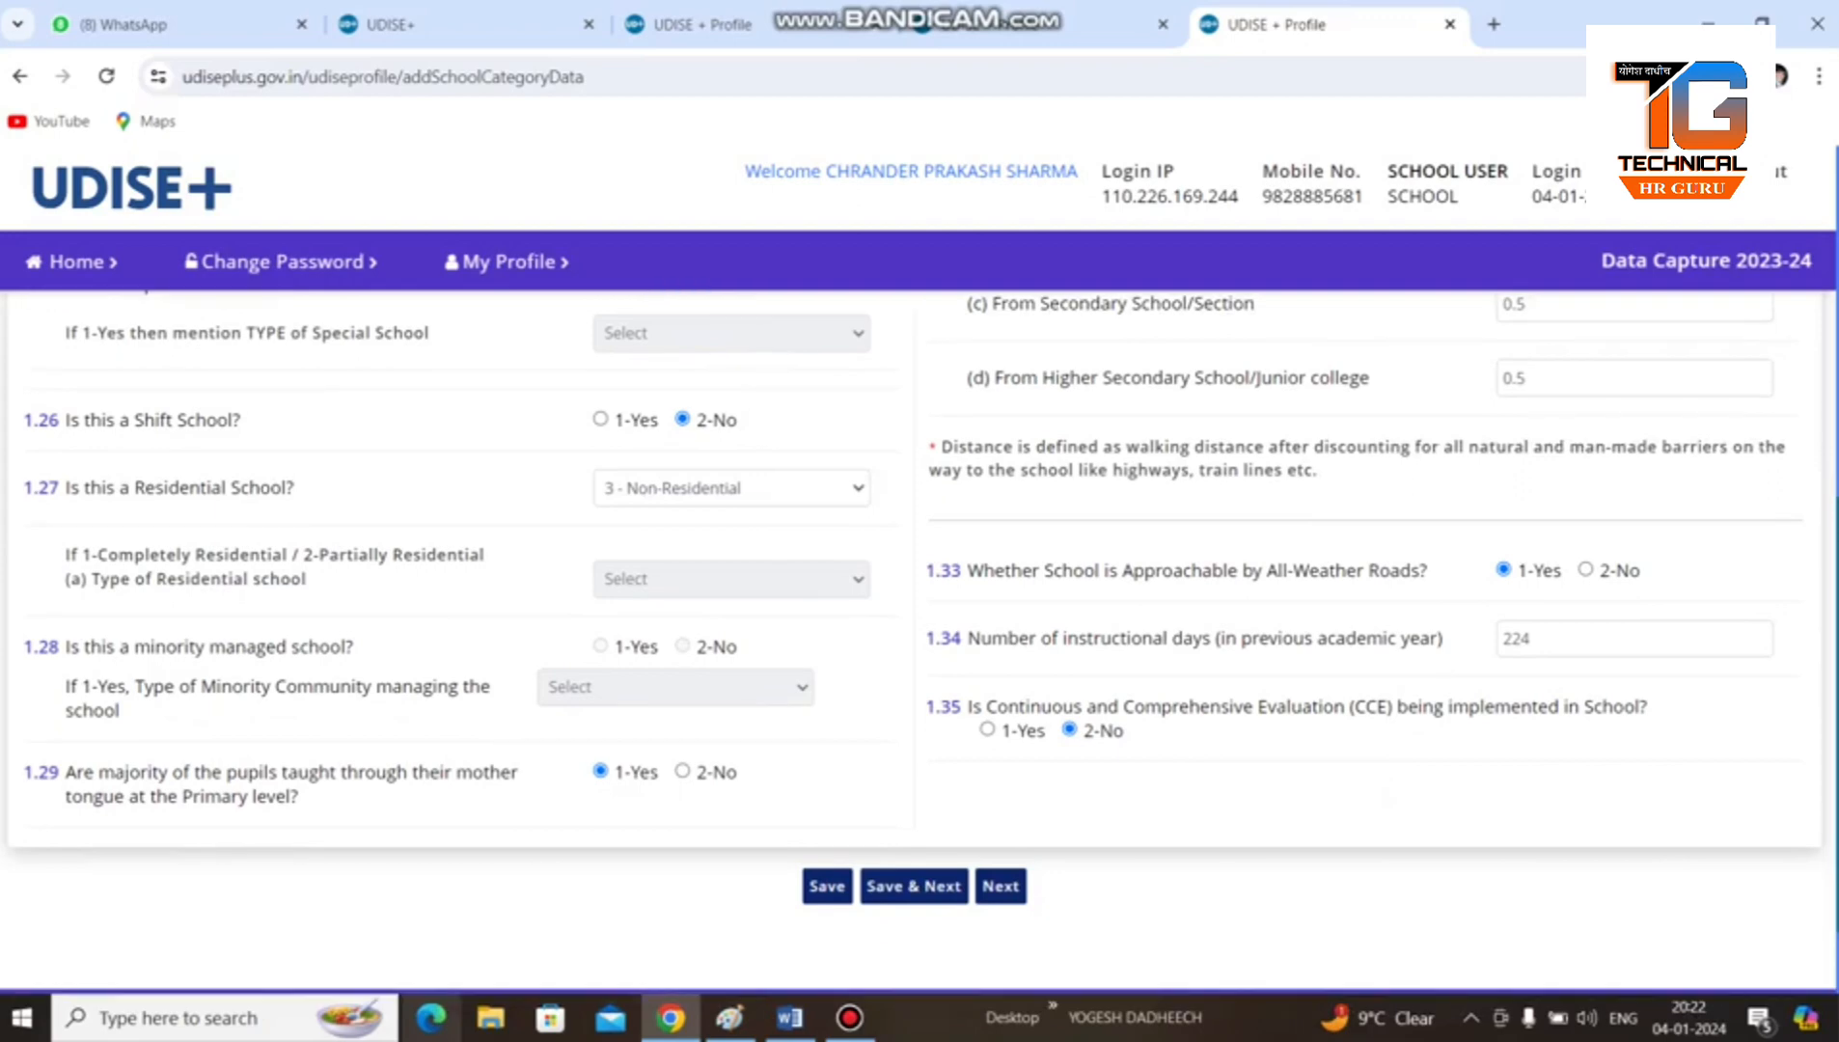
left_click(909, 888)
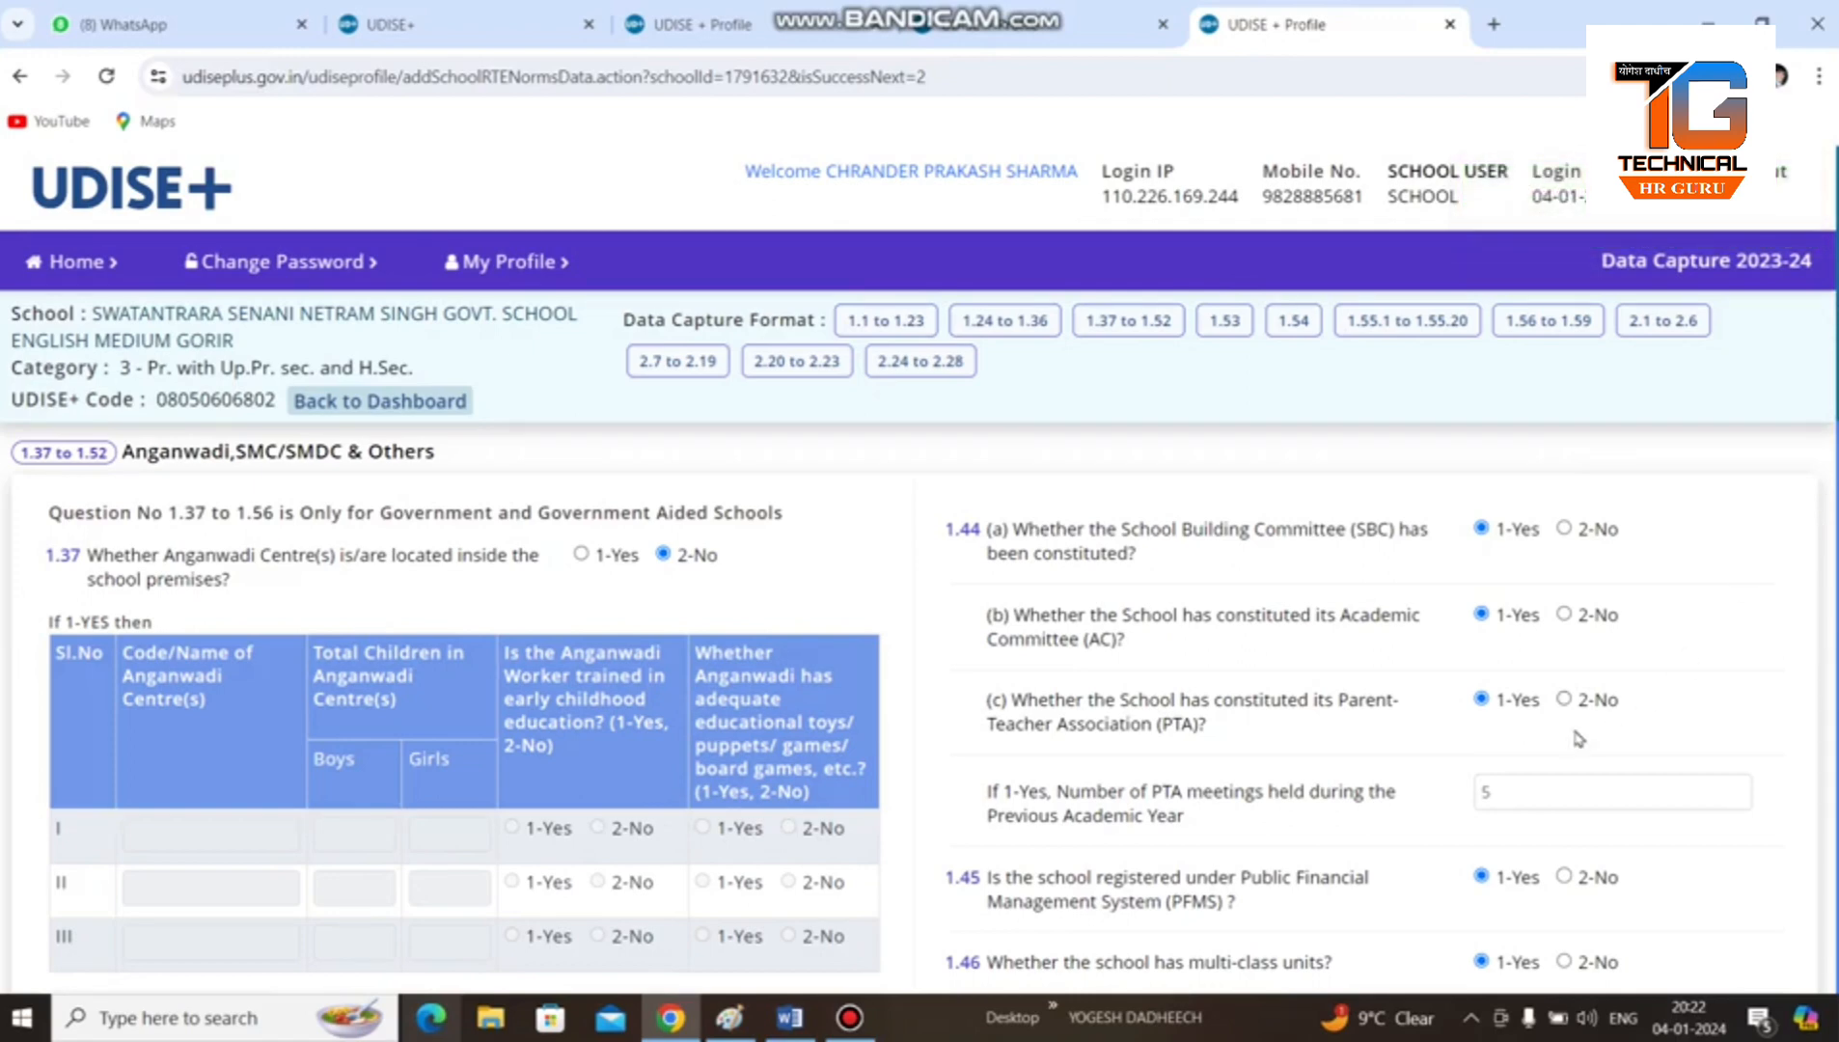
Step: Clear the number of PTA meetings held in the previous academic year and try to save the form
left_click(1519, 793)
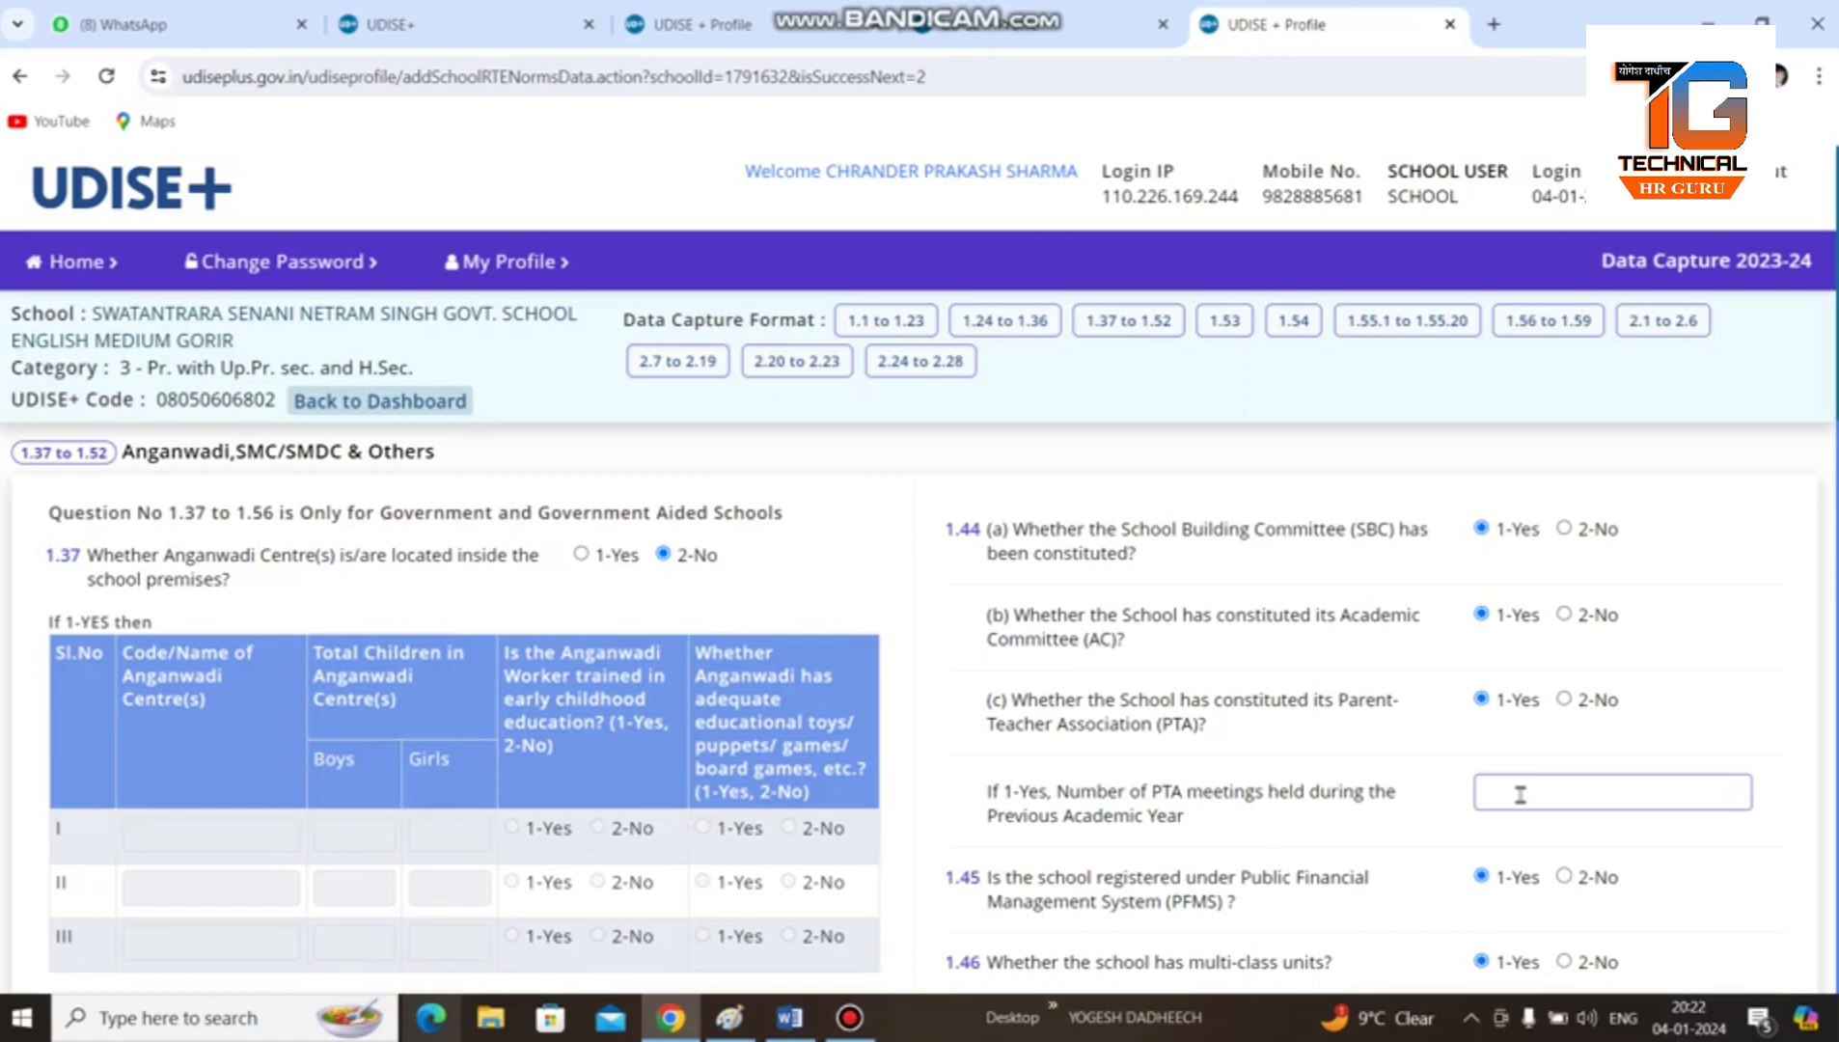
left_click(1709, 726)
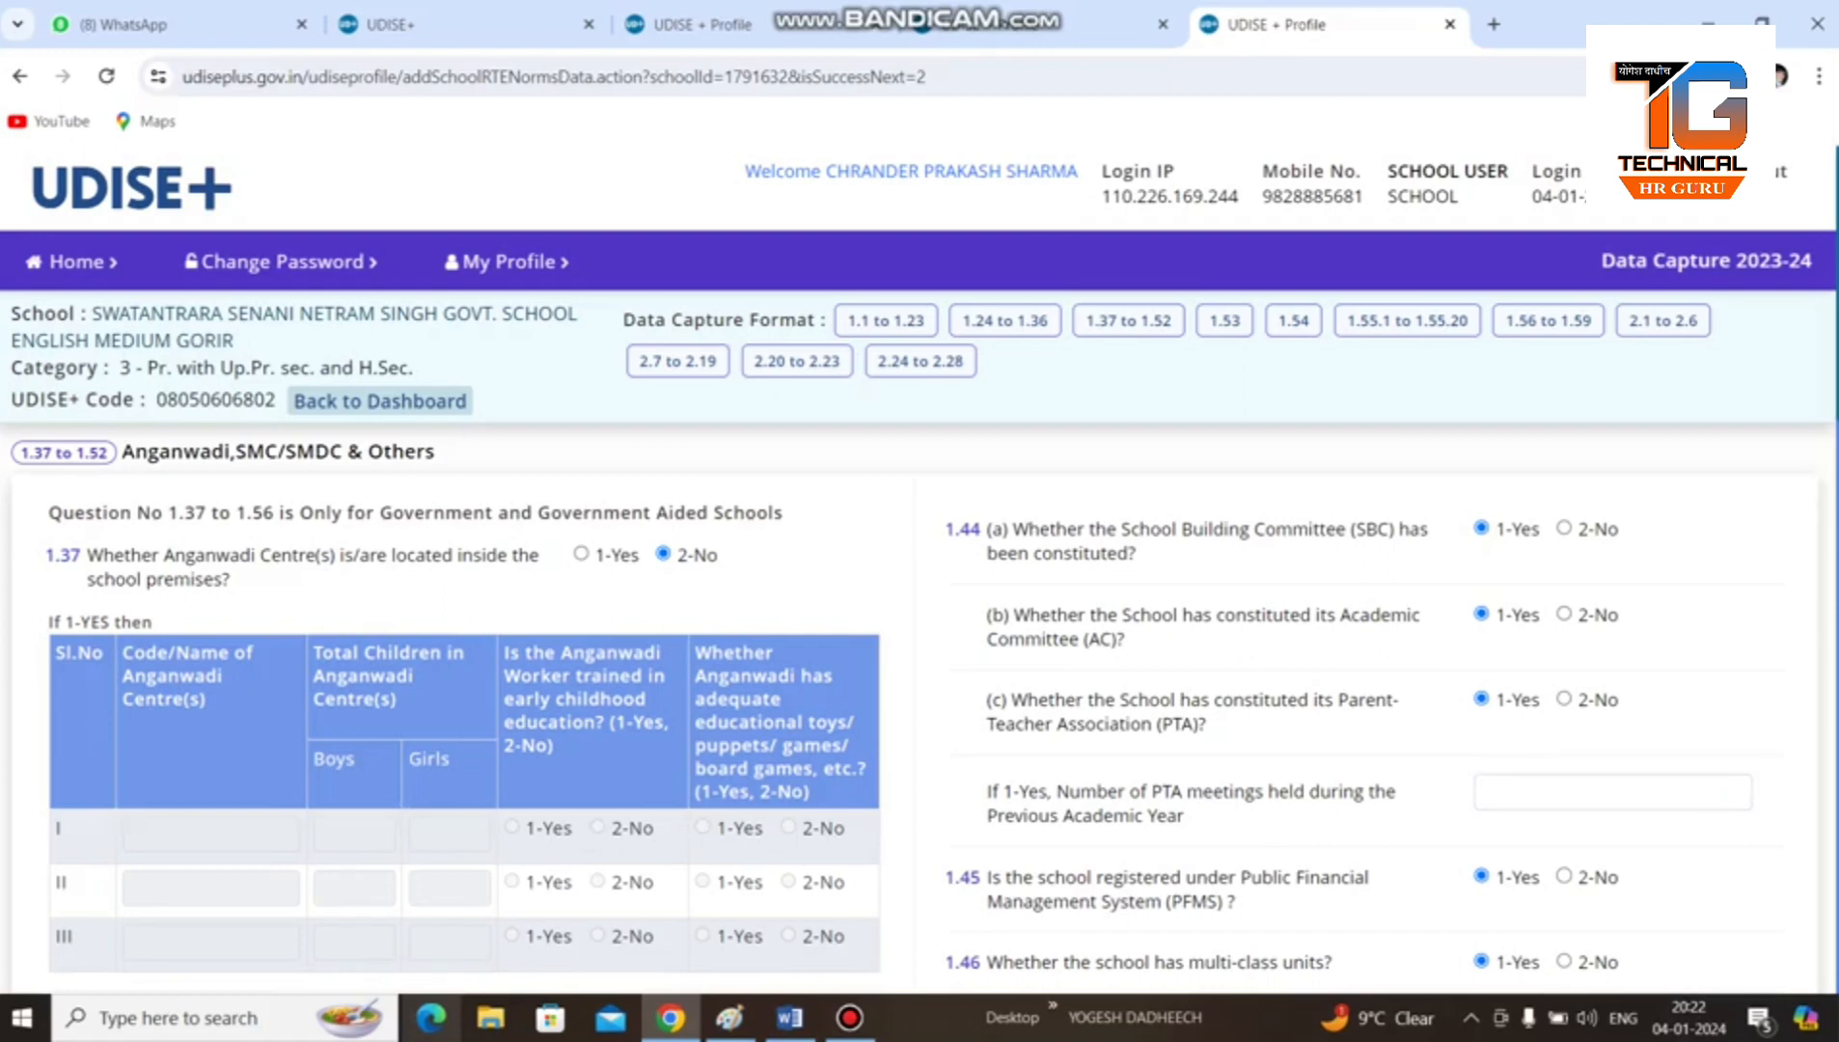
scroll(916, 637, "down", 15)
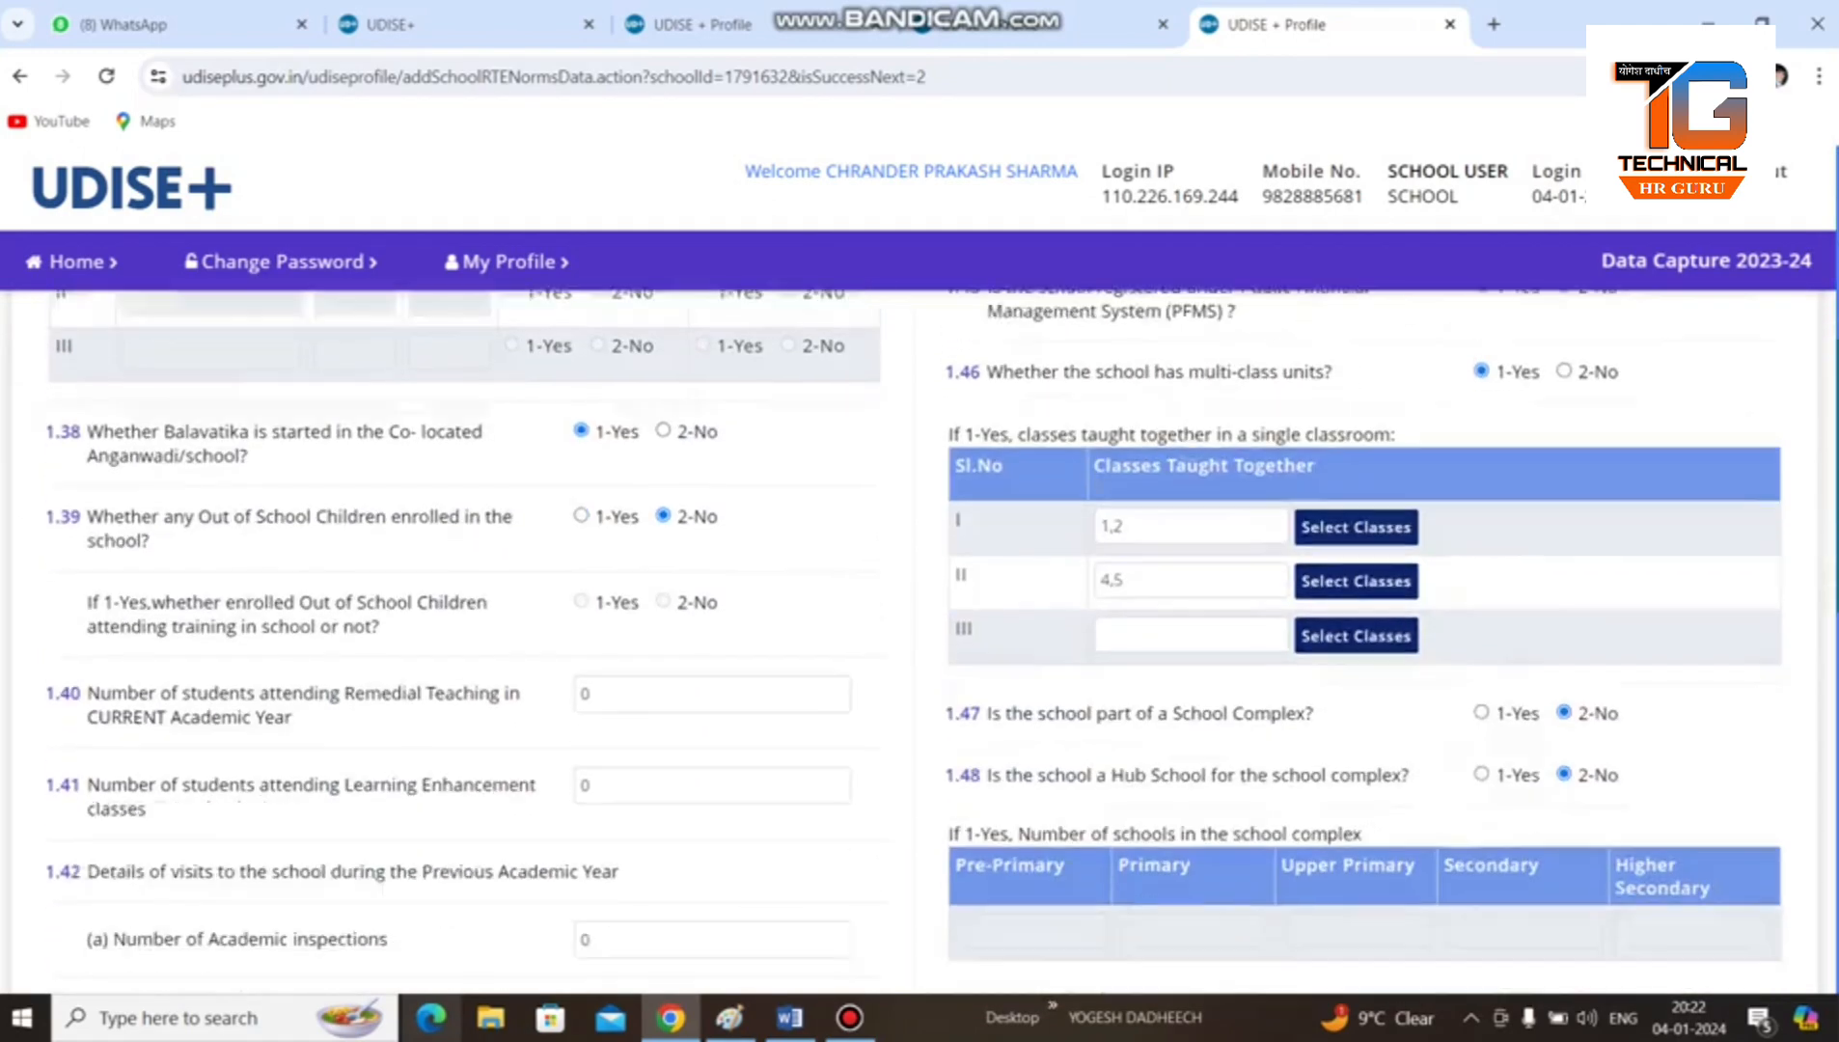
scroll(916, 636, "down", 1)
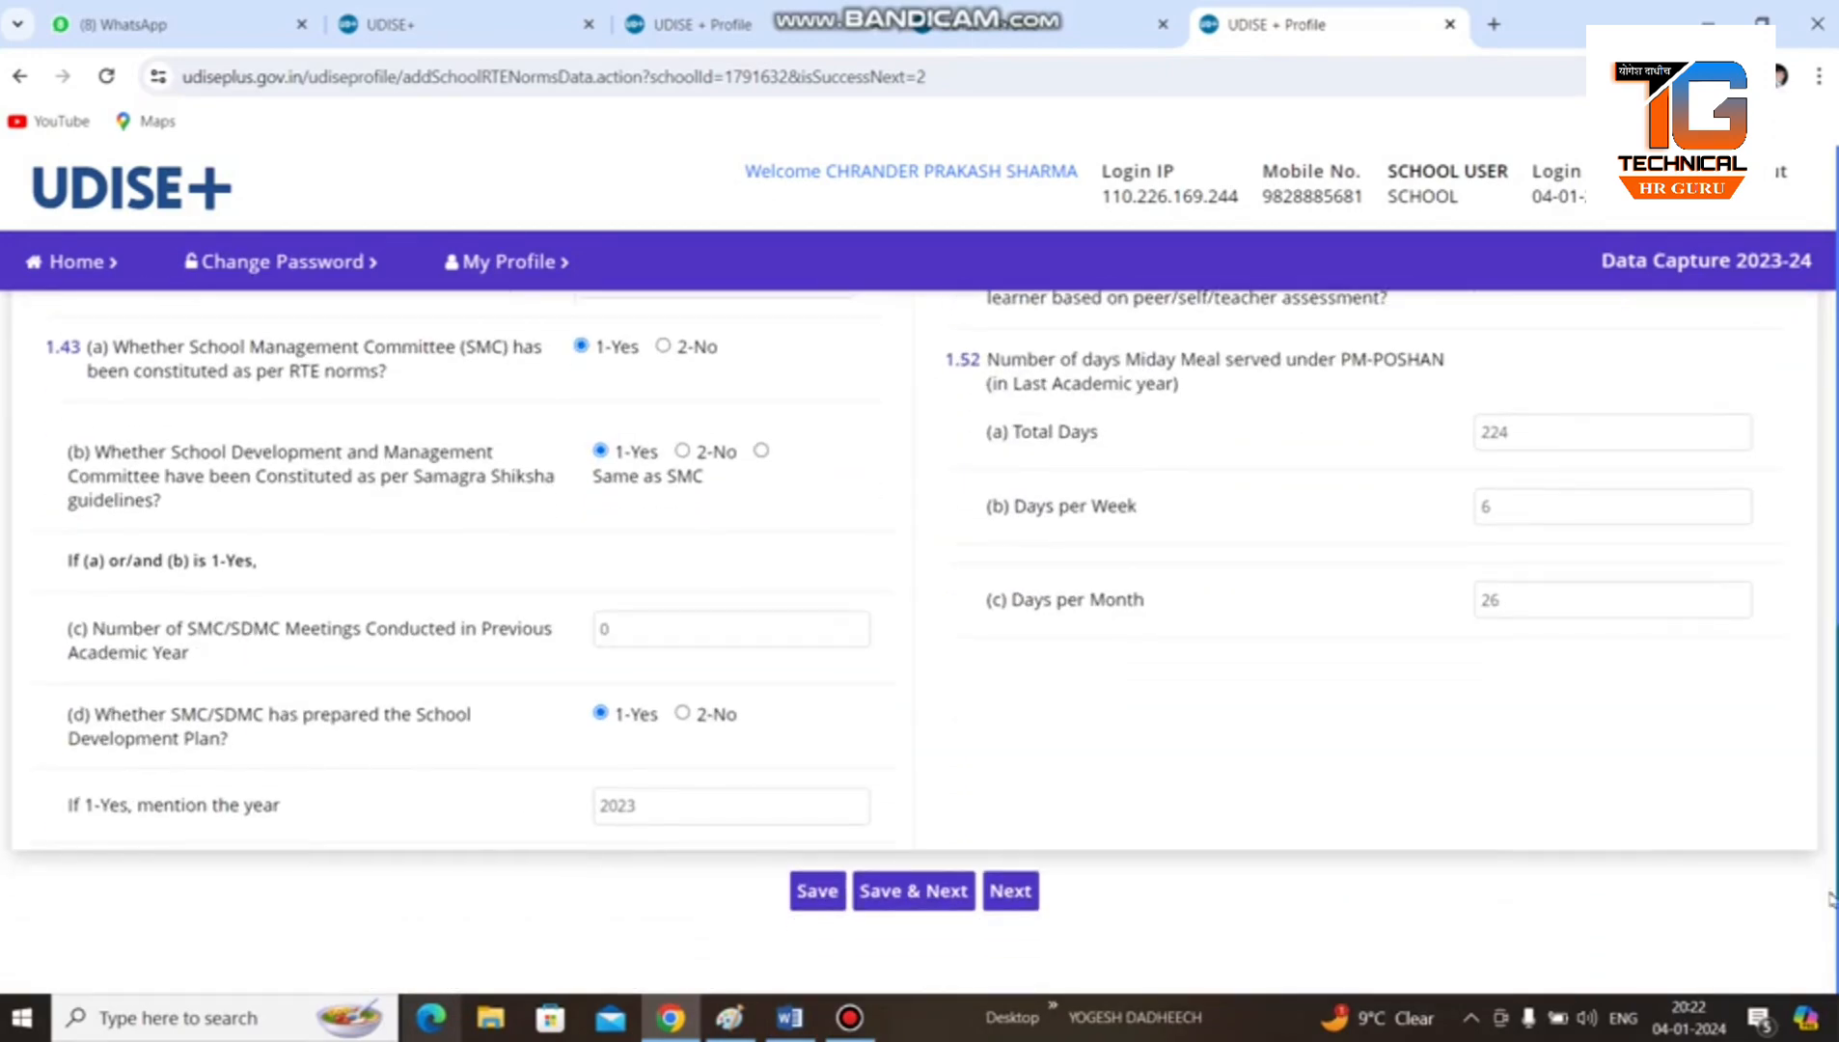
left_click(818, 891)
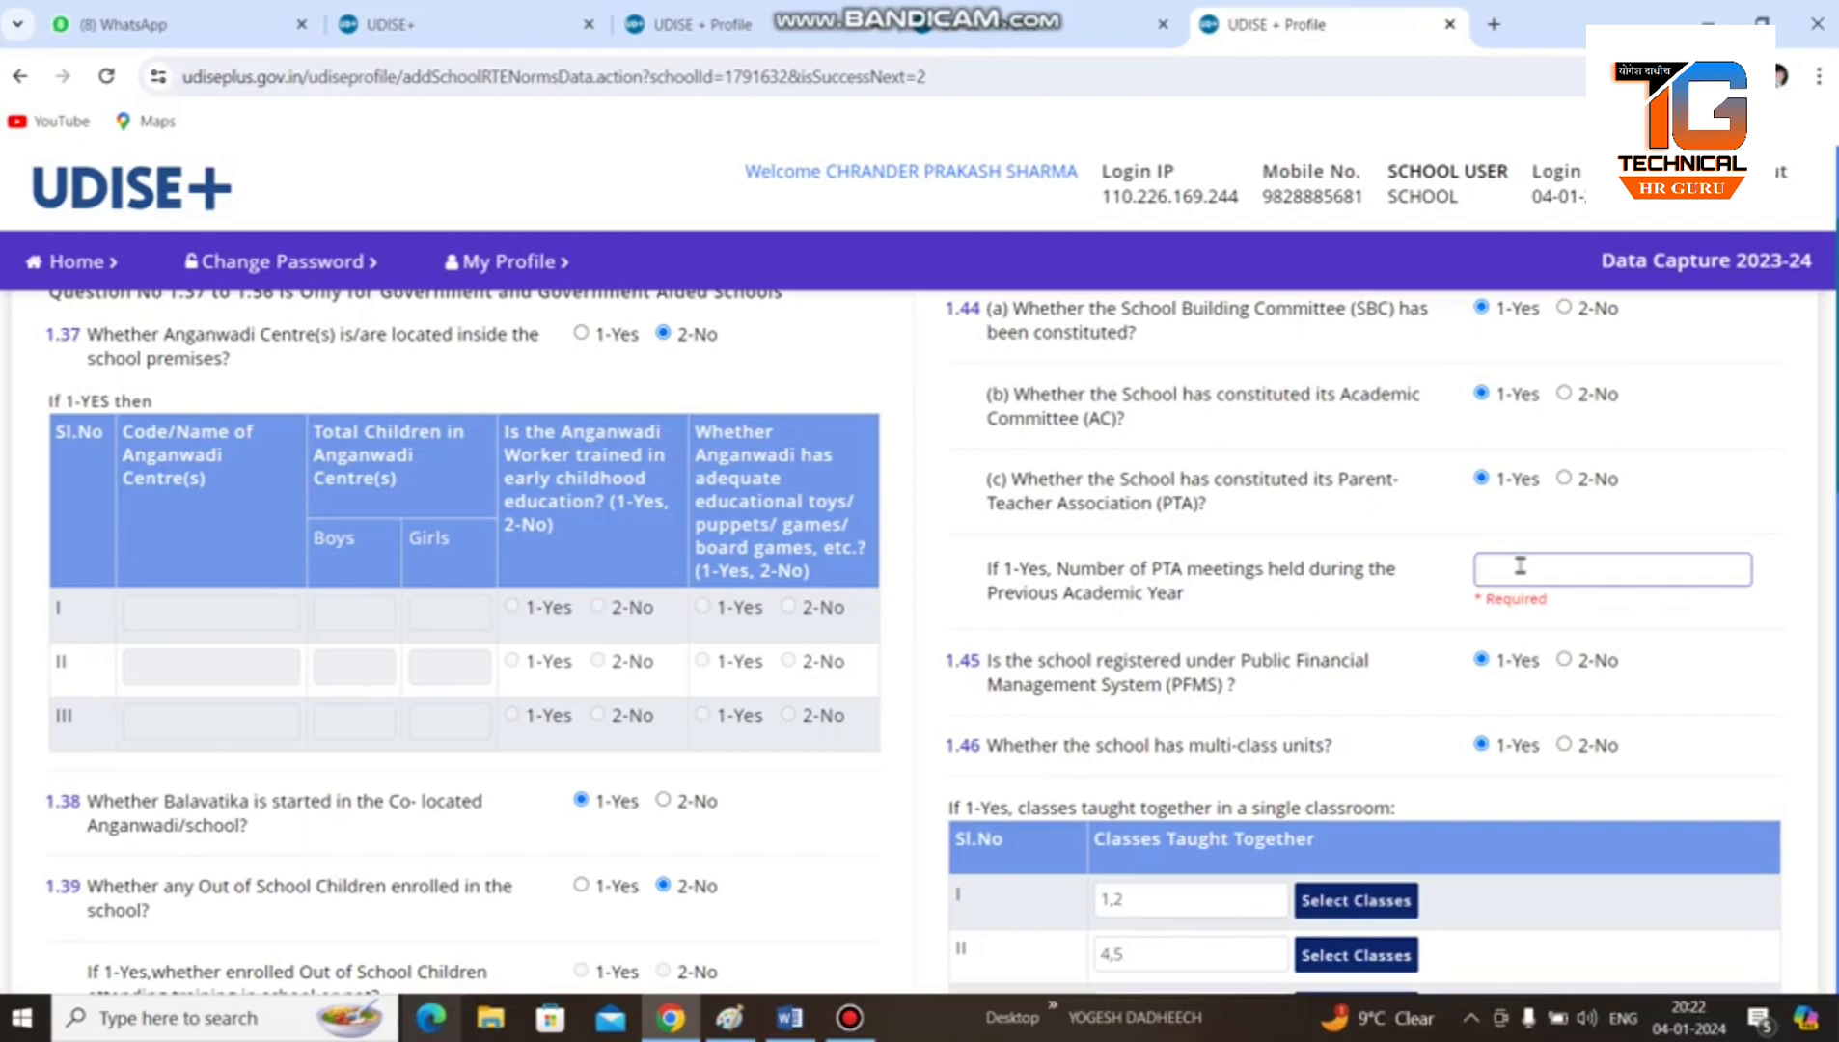
Step: Set the number of PTA meetings held in the previous academic year to 5, save and continue to form 1.53
type("5")
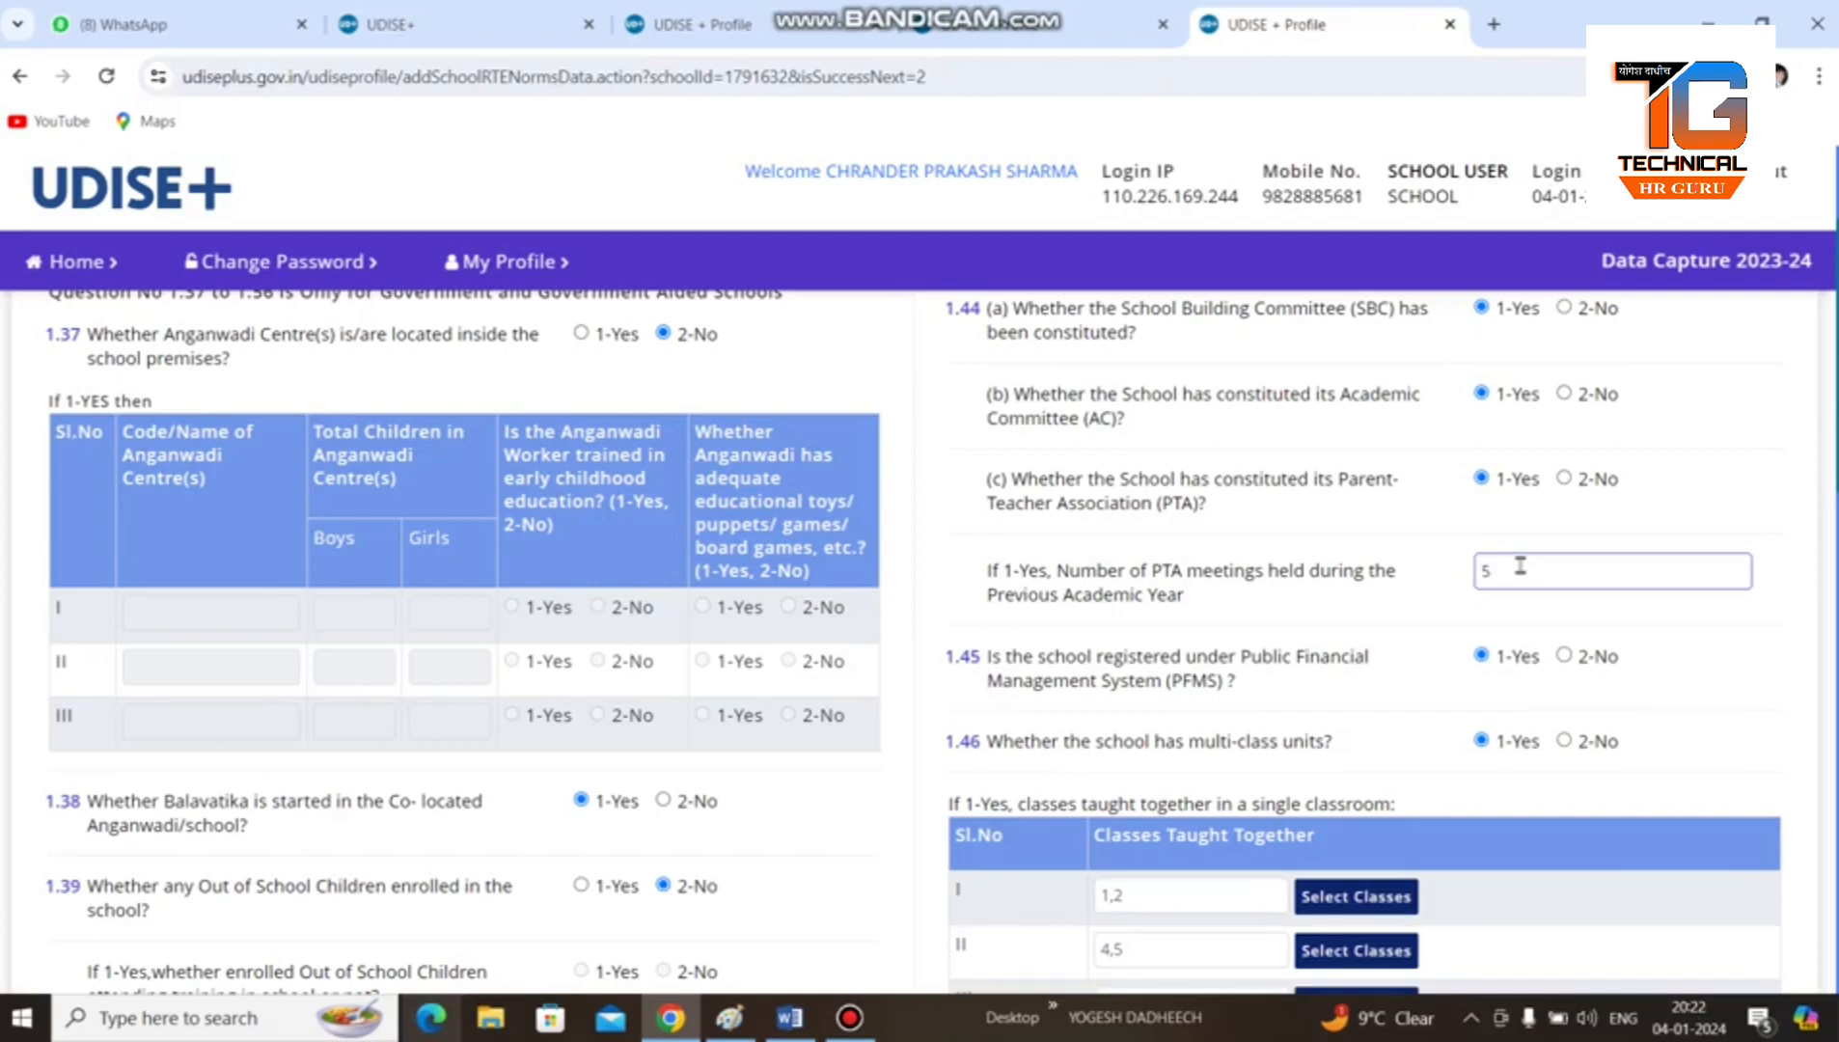
scroll(1519, 566, "down", 10)
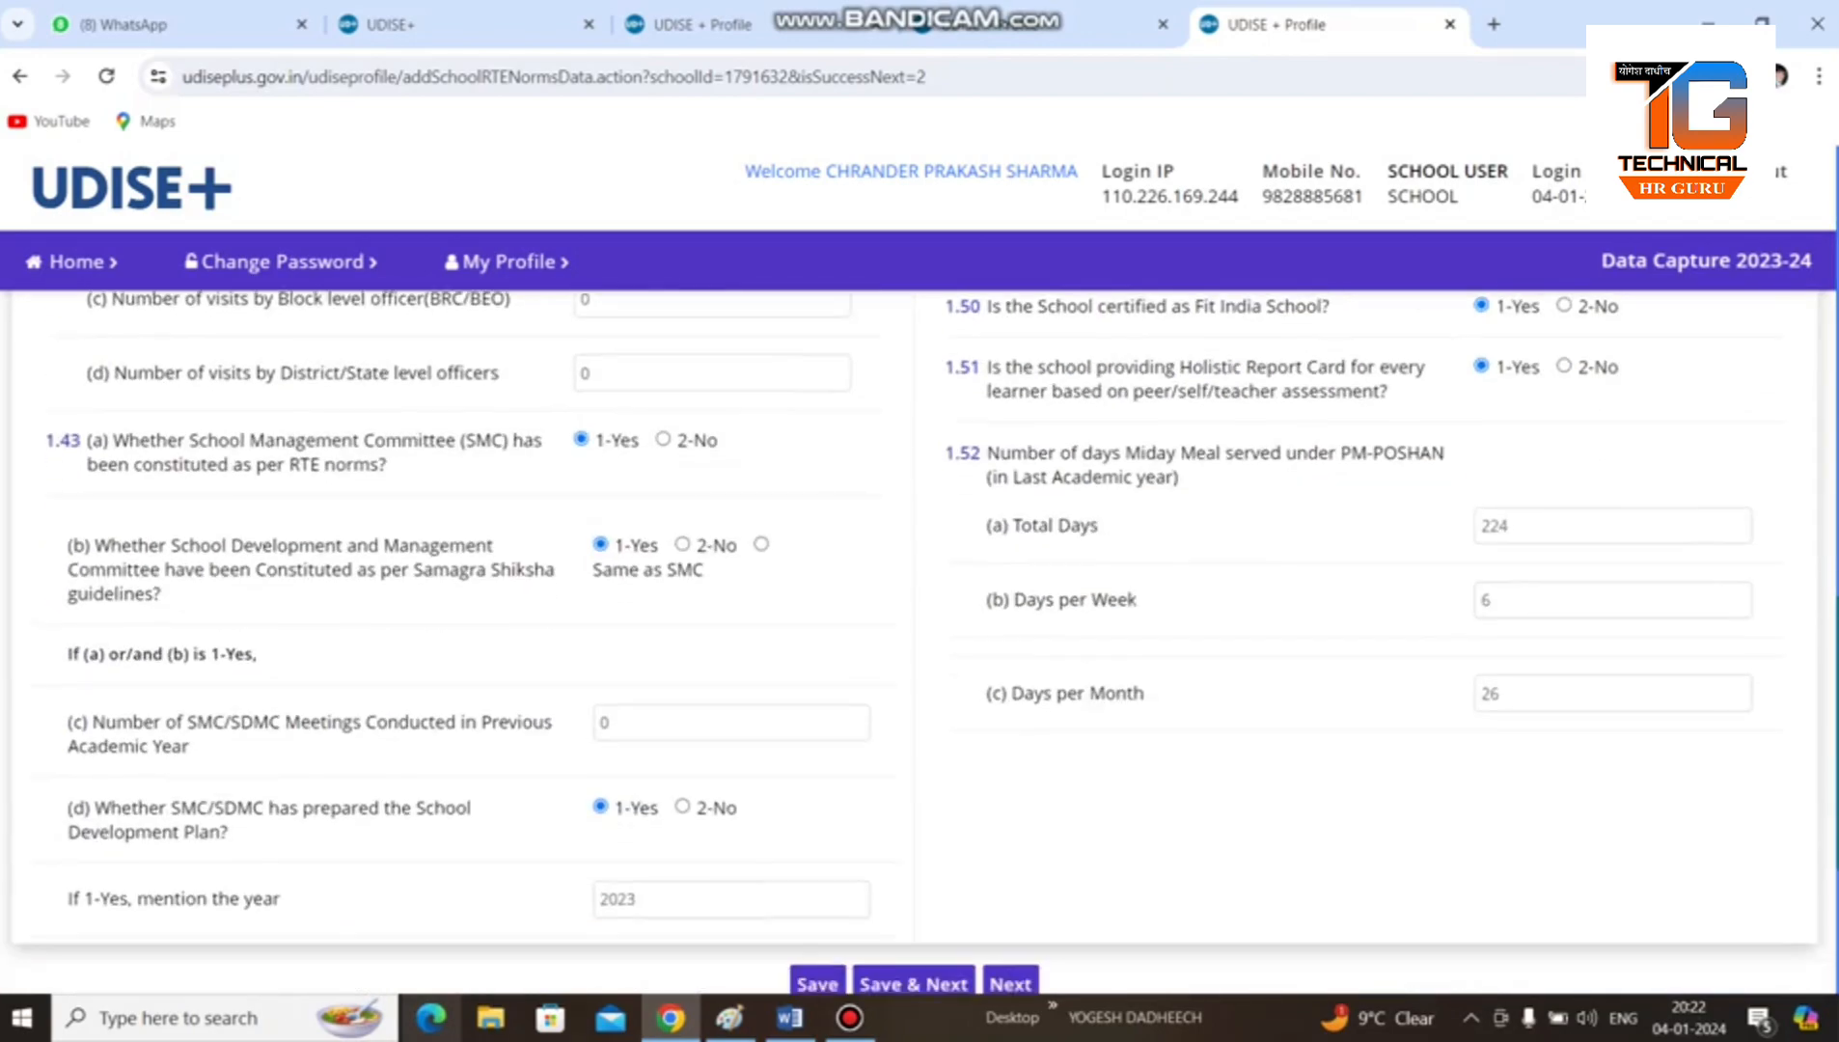
scroll(1133, 792, "down", 4)
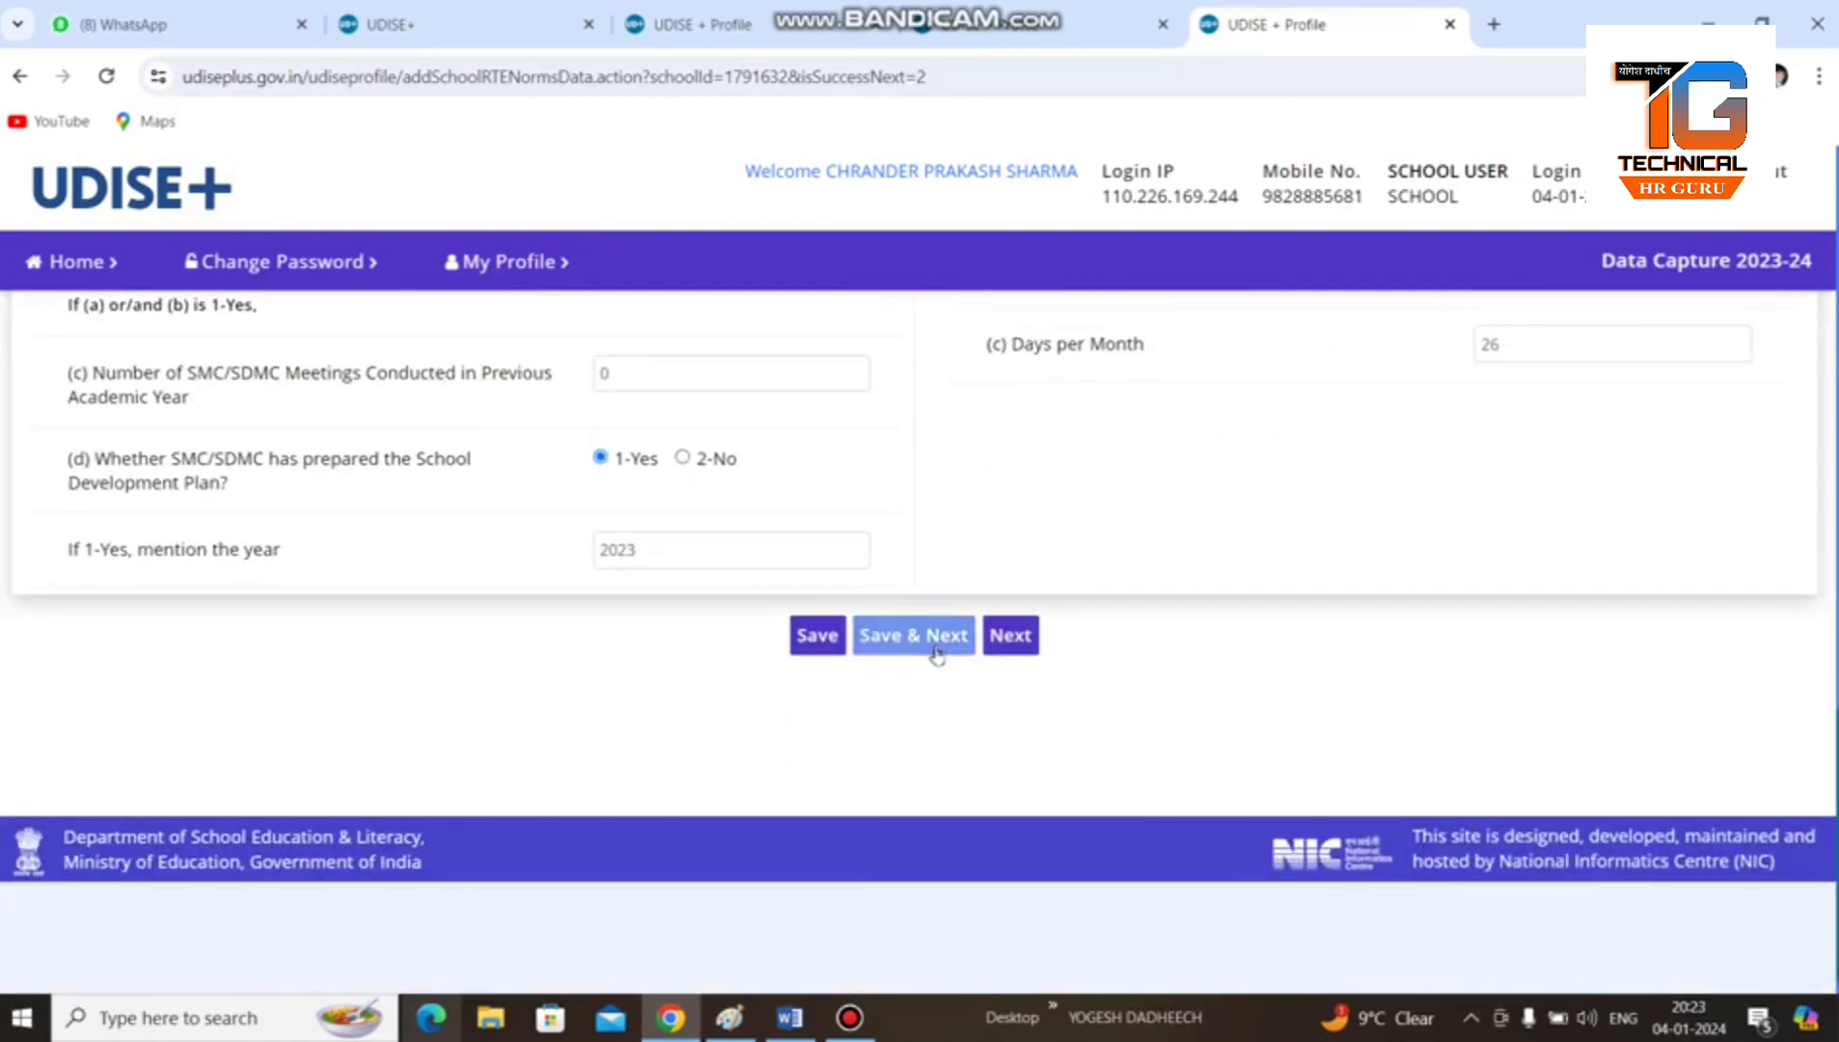
left_click(935, 653)
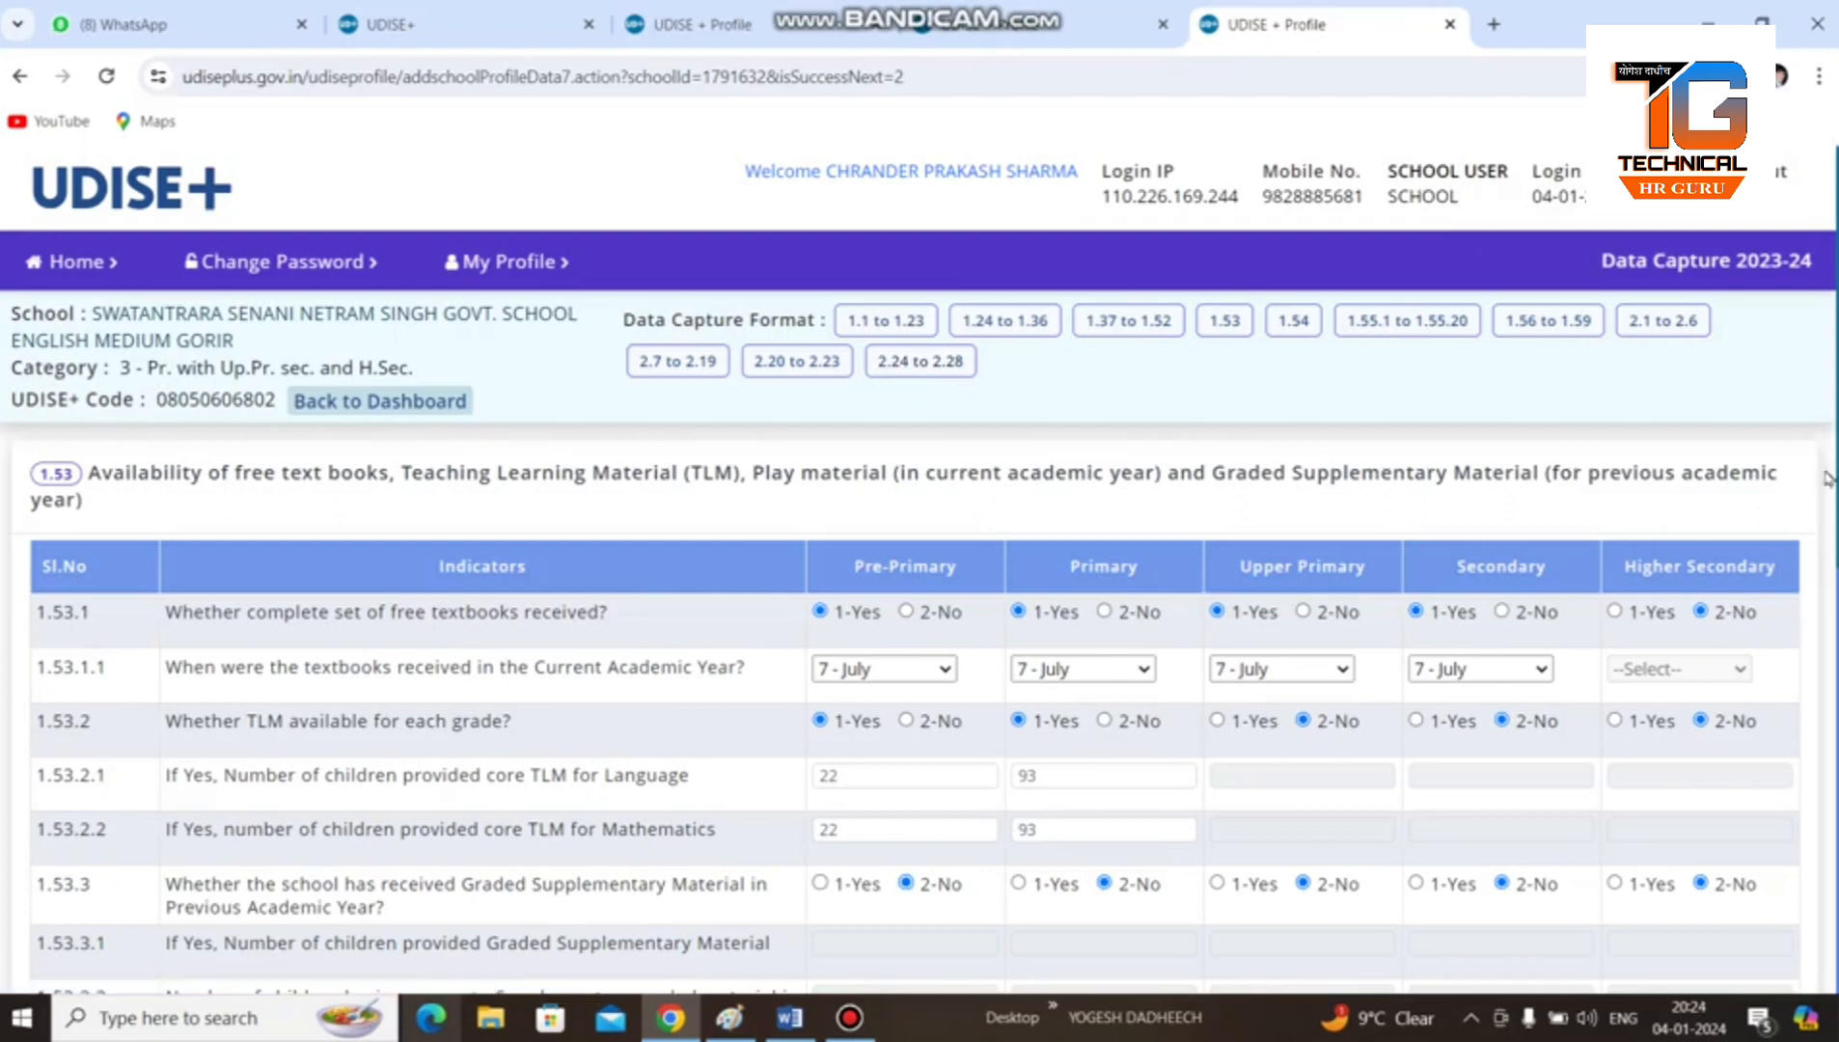
Step: Review the form 1.53 answers on free textbooks, TLM, supplementary material, parental communications, play material and uniforms for each school level
scroll(917, 643, "down", 3)
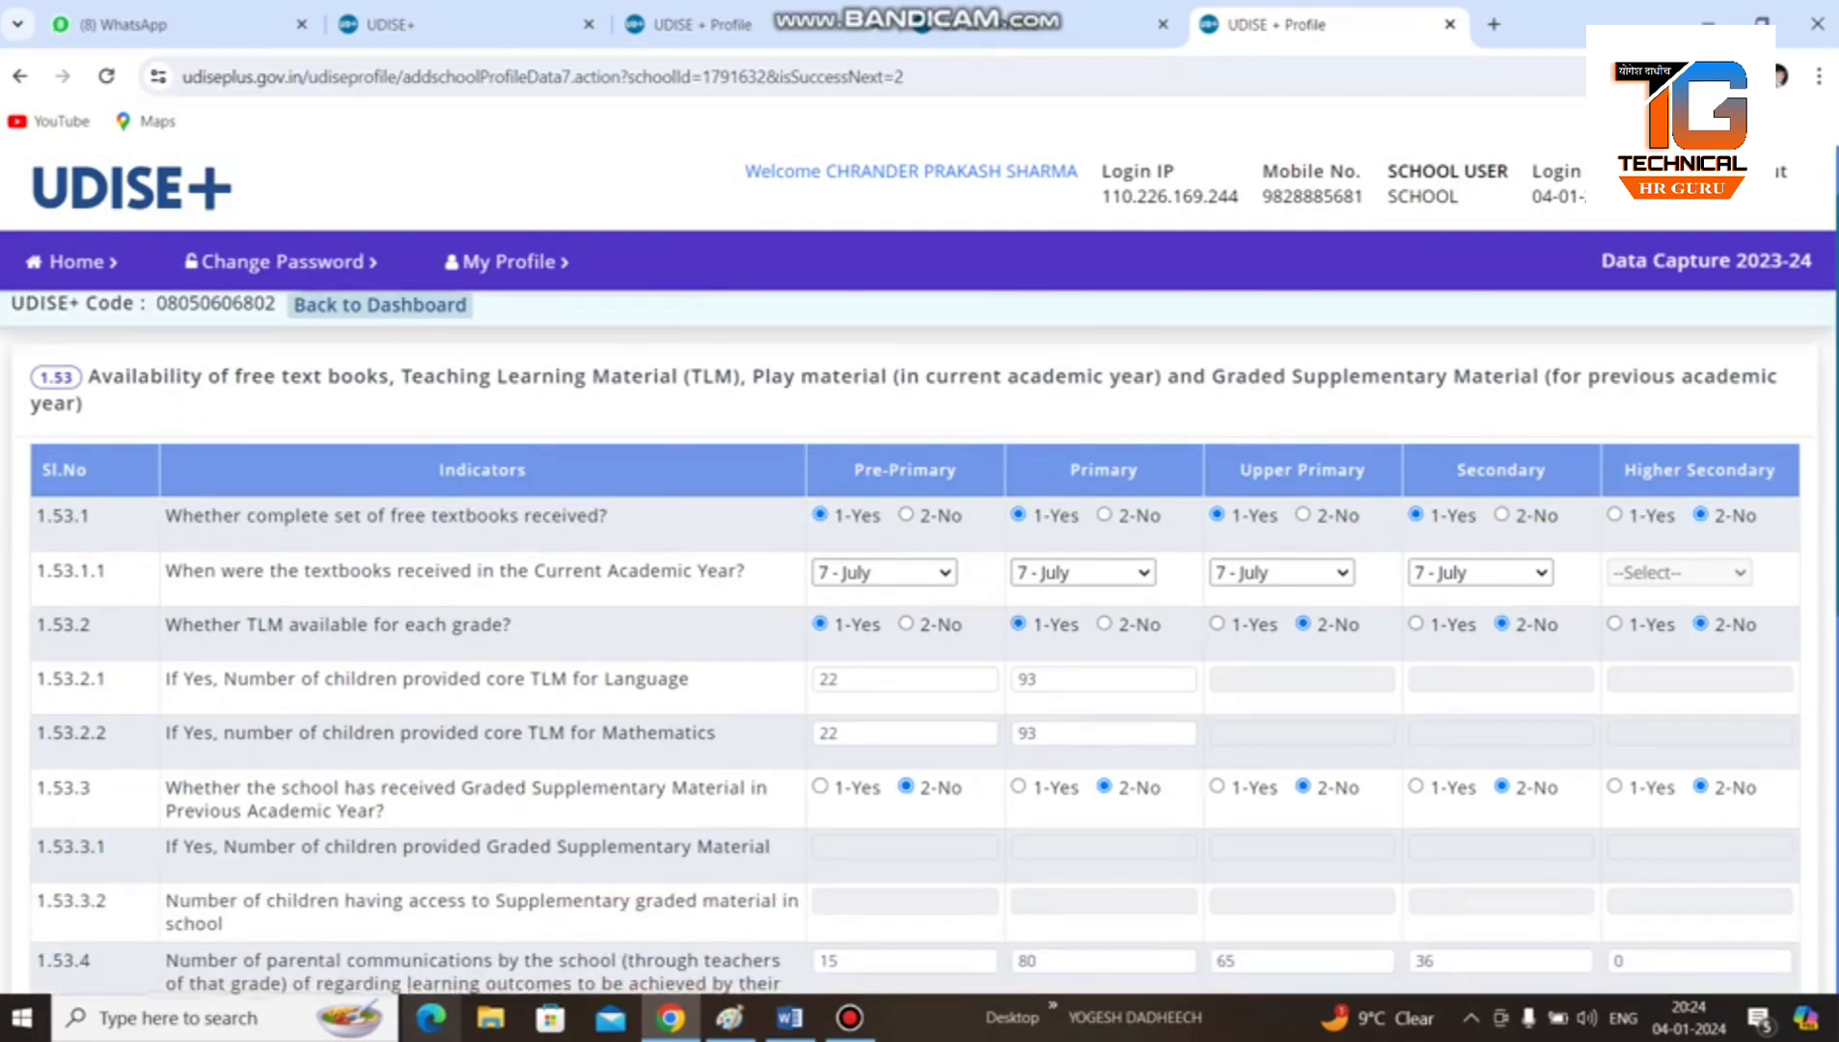
scroll(917, 644, "down", 5)
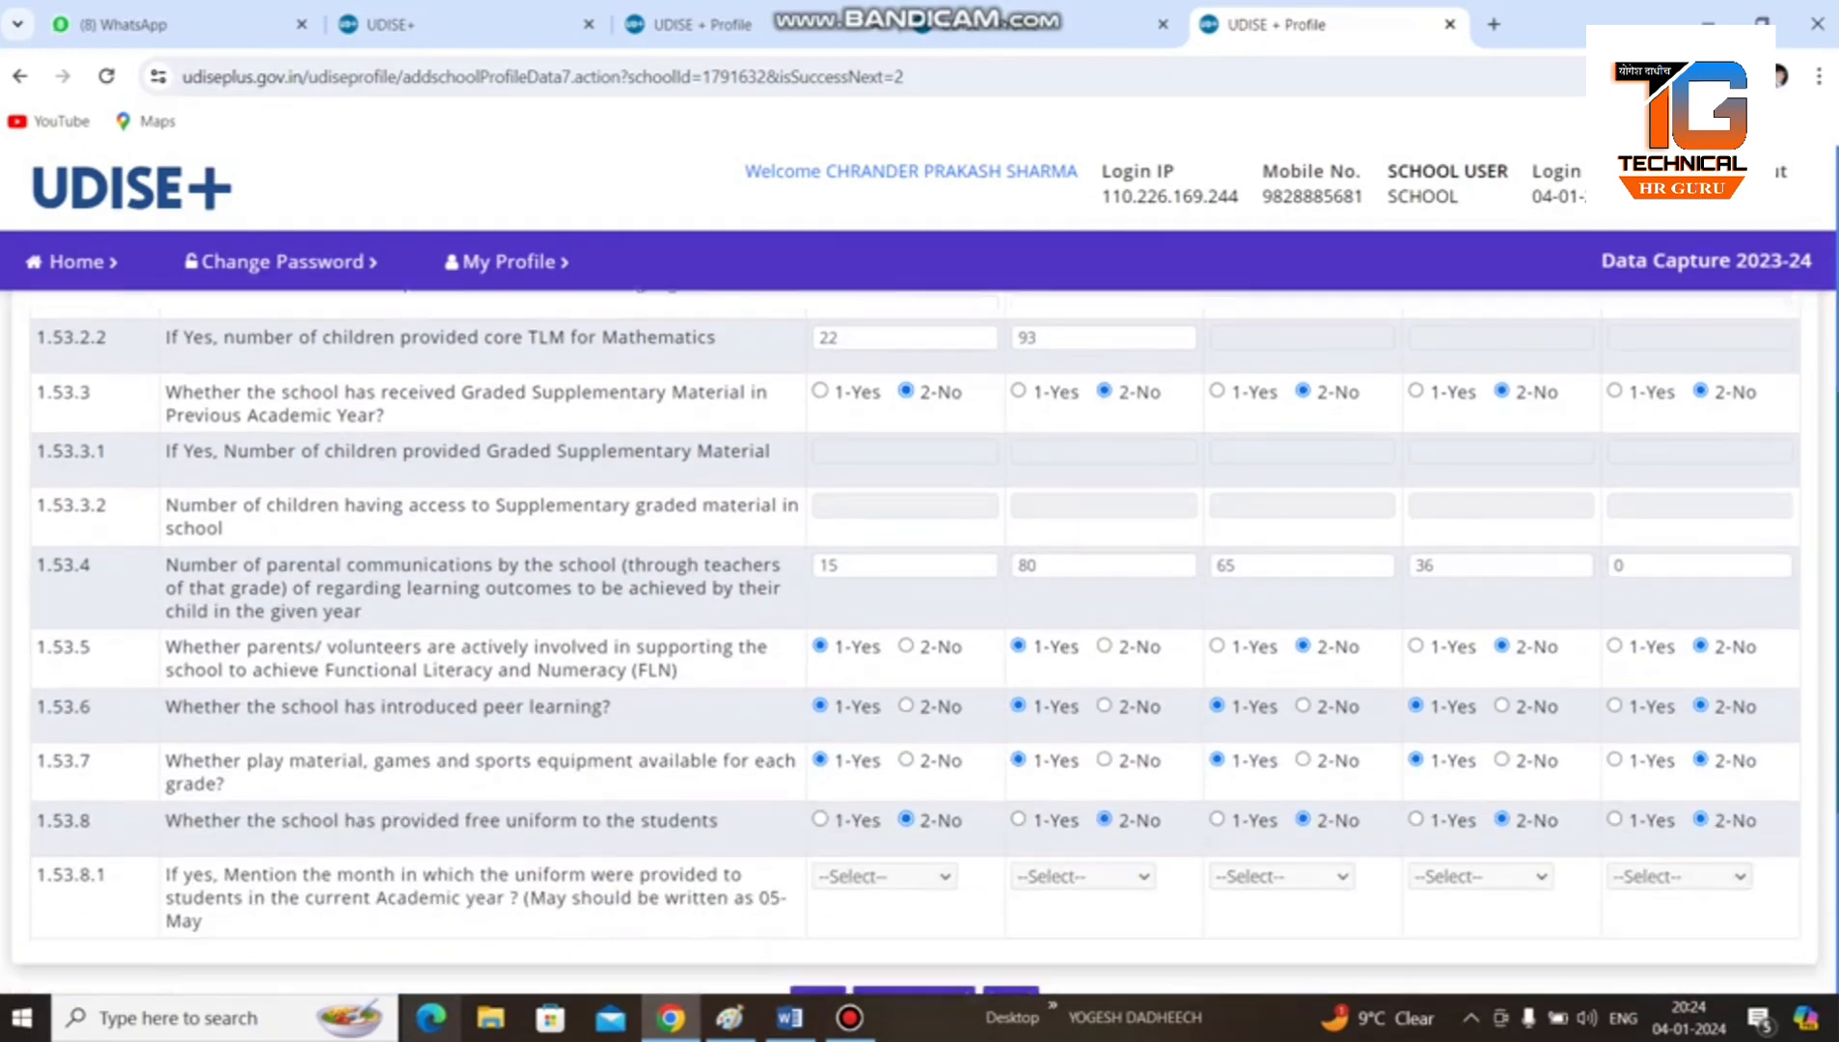
scroll(917, 644, "down", 1)
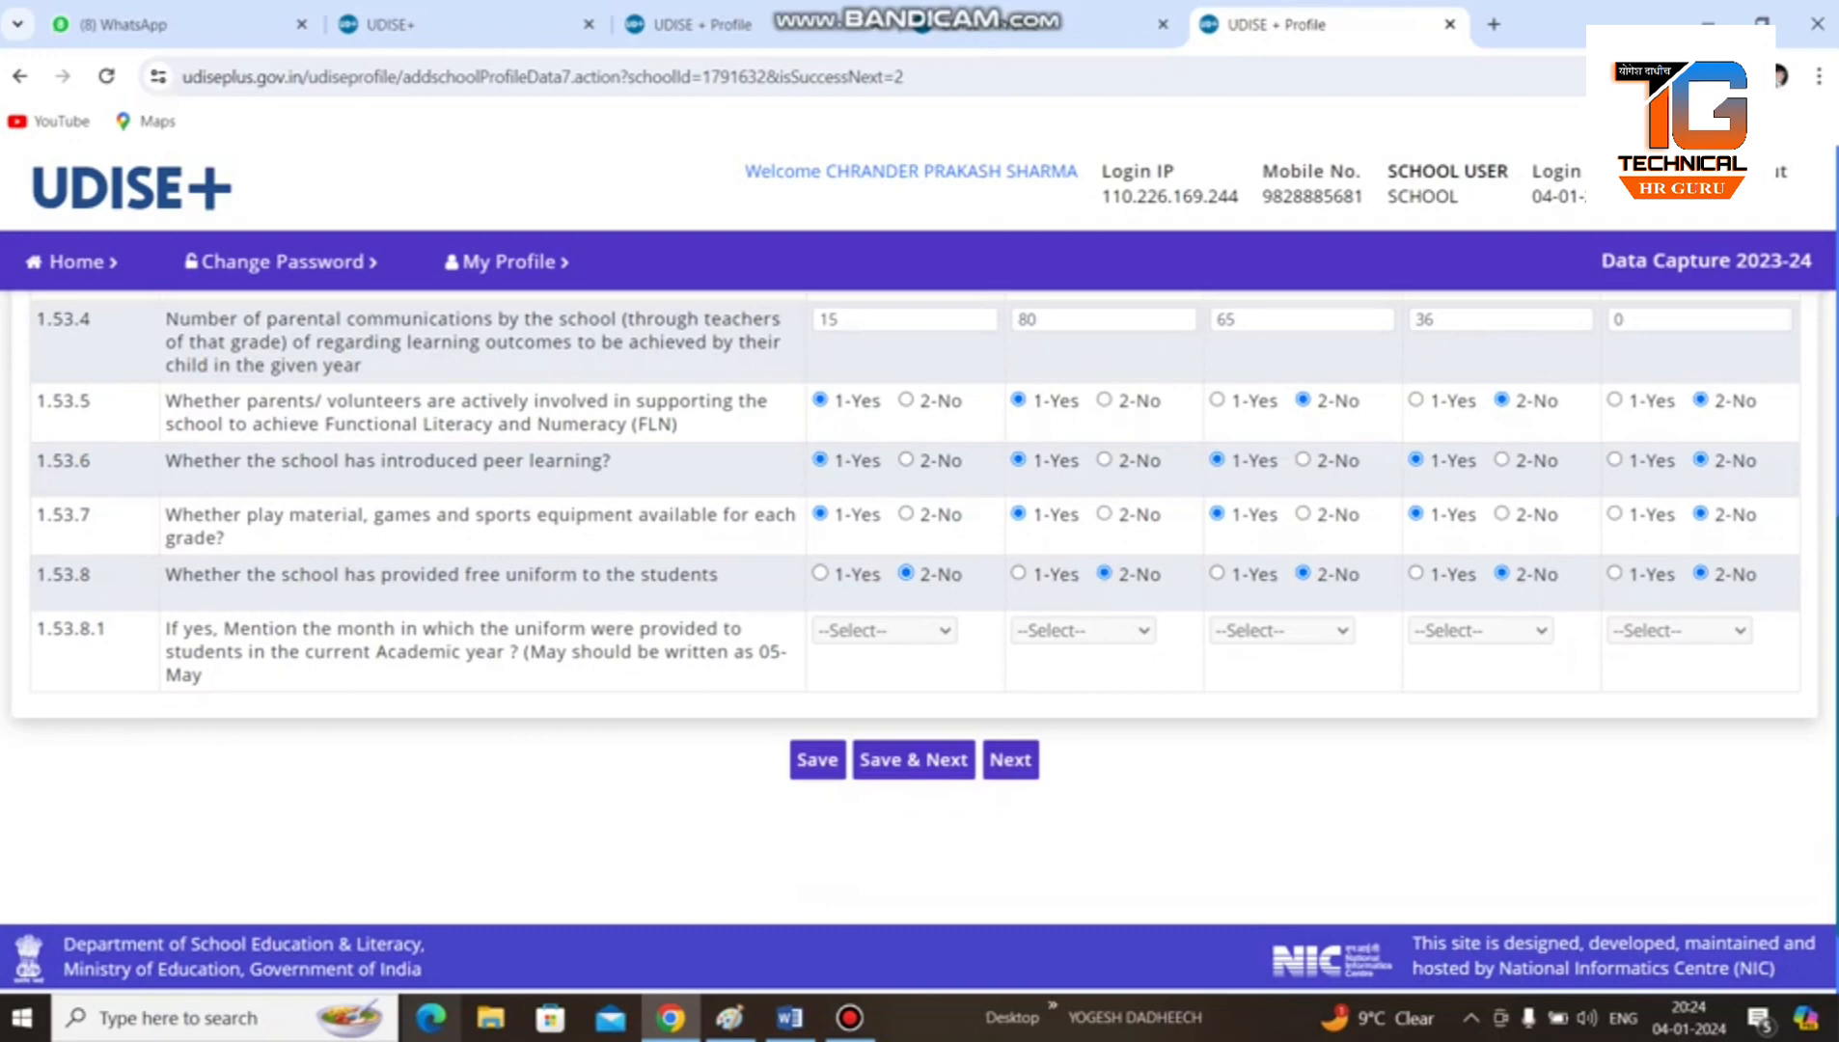
scroll(917, 644, "up", 5)
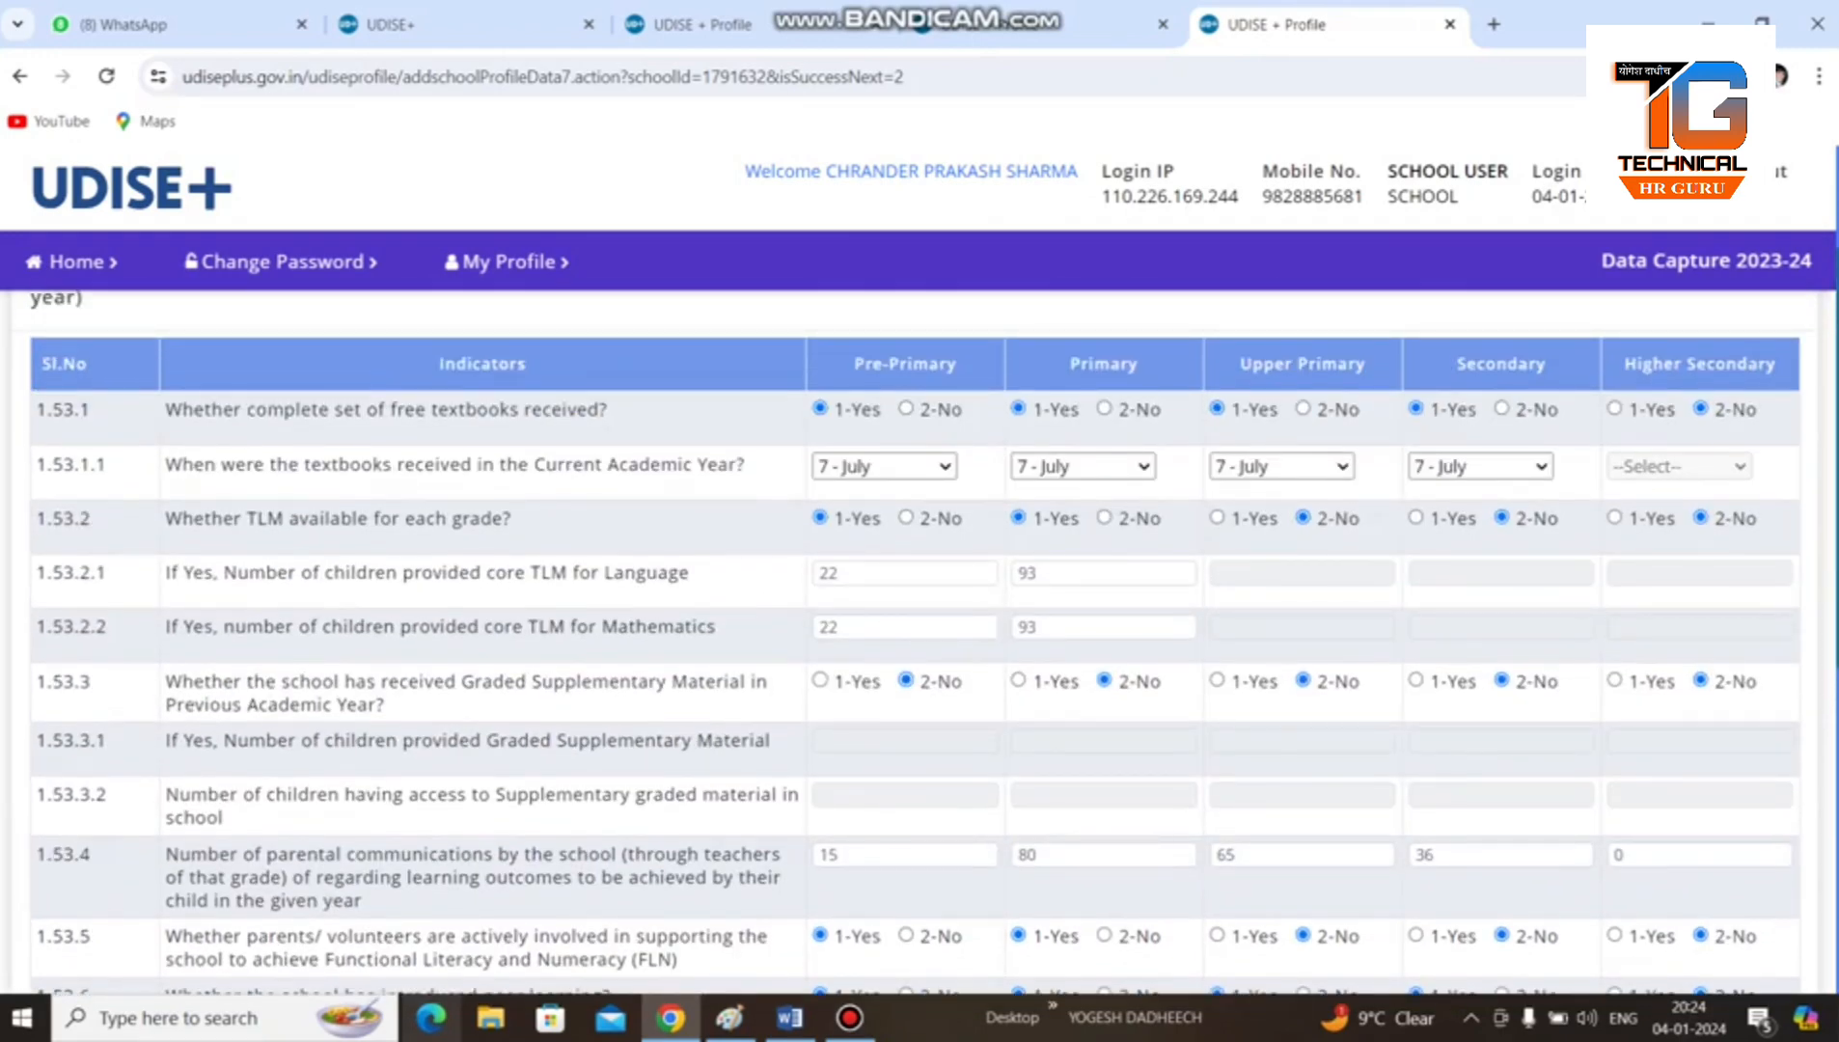
scroll(918, 644, "up", 1)
scroll(917, 644, "down", 2)
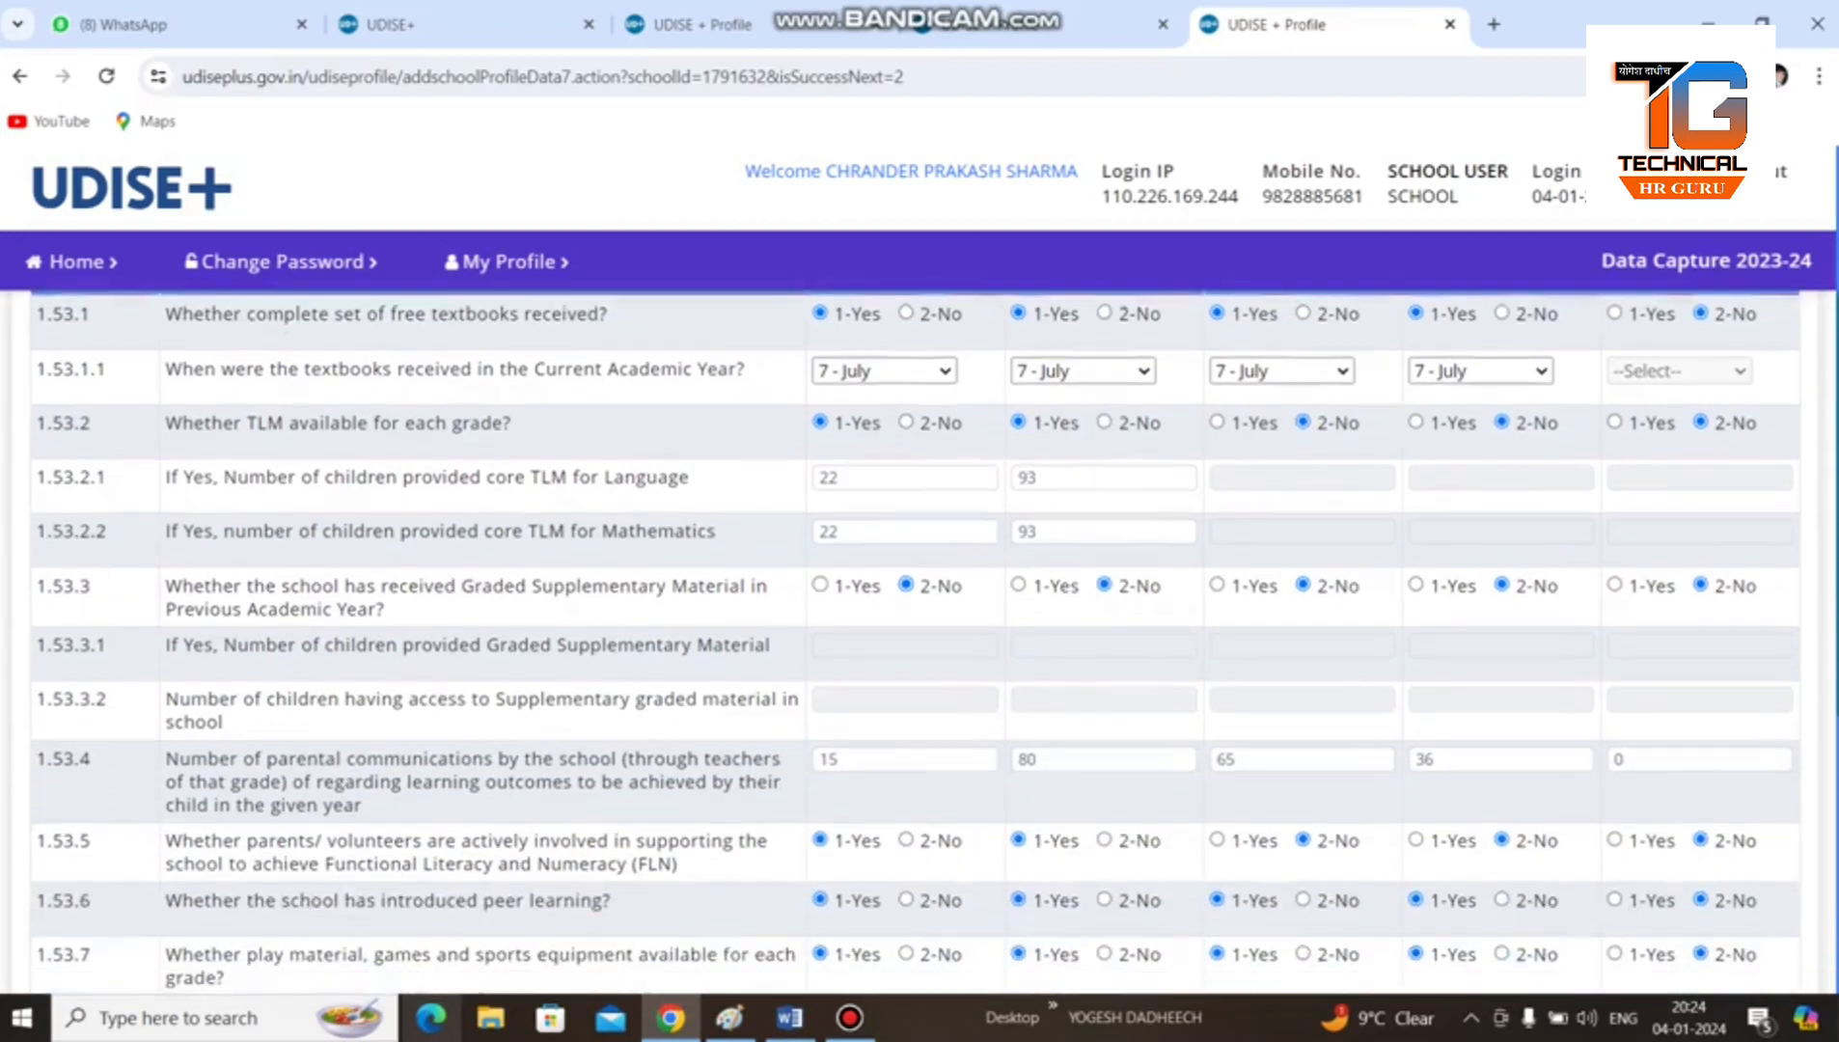
scroll(917, 644, "down", 5)
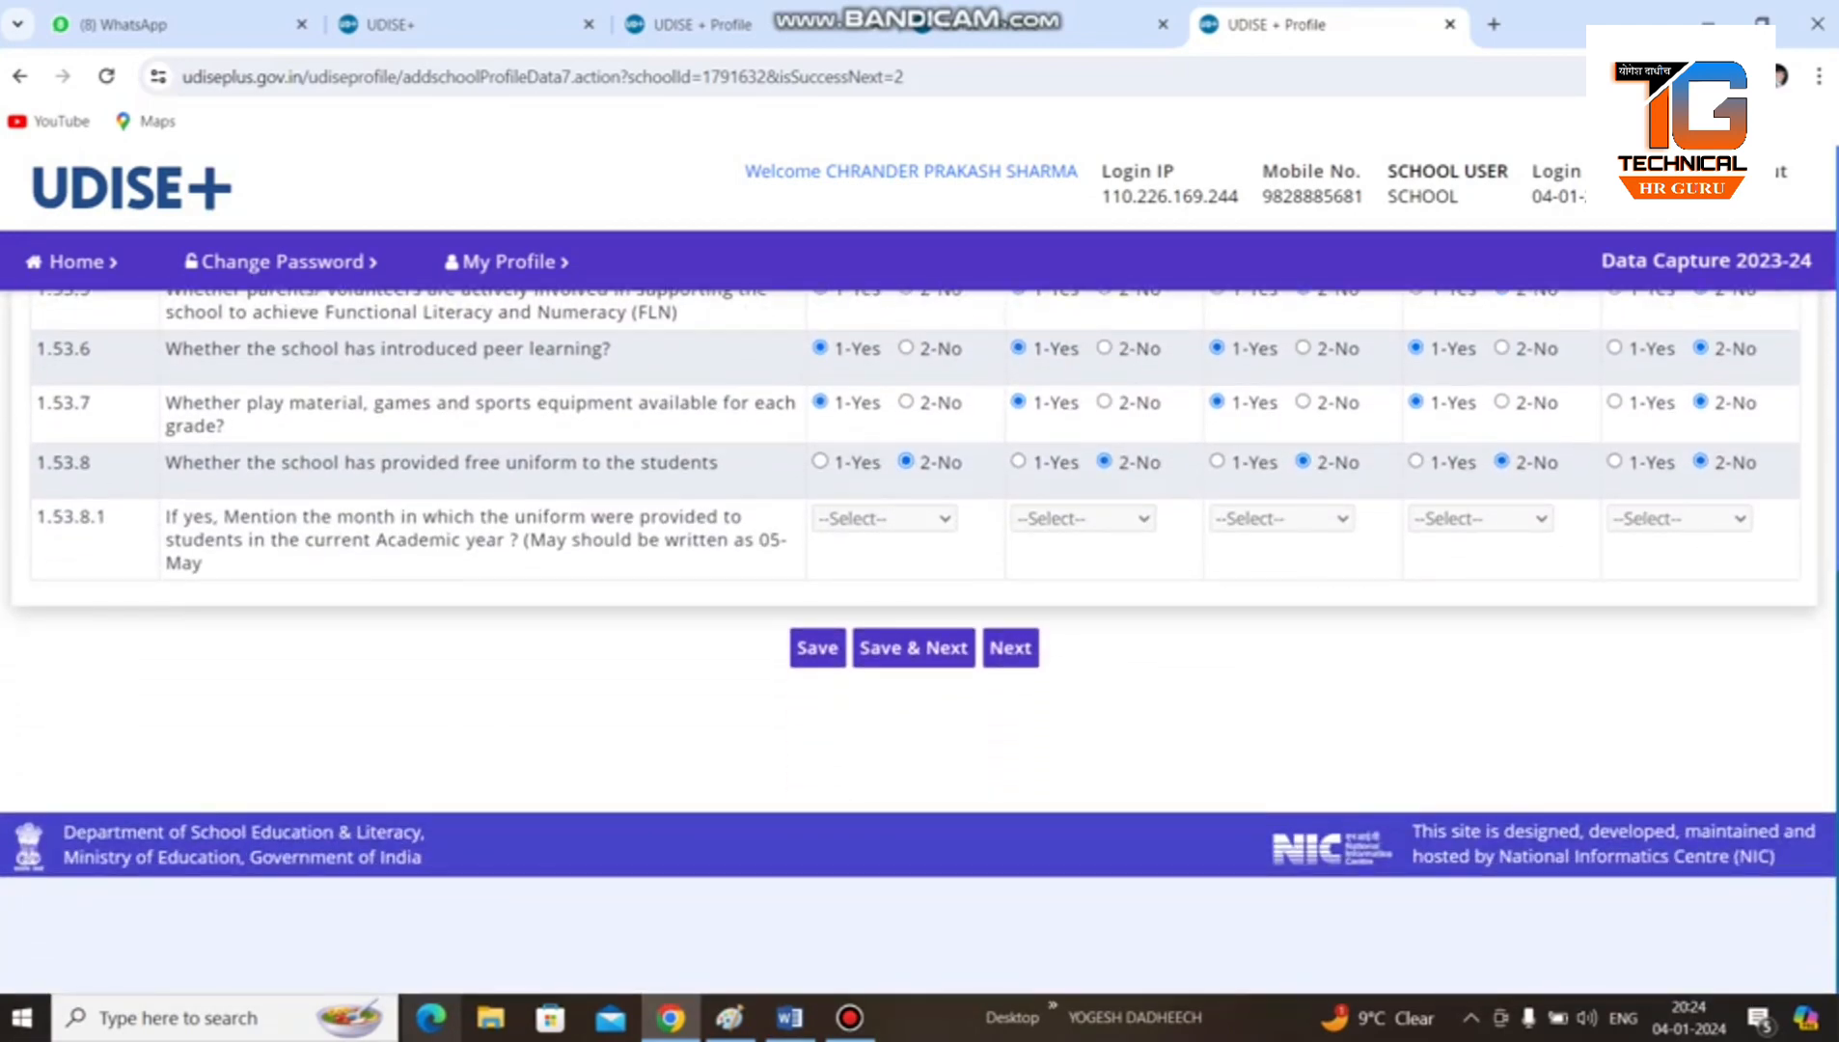
scroll(917, 540, "up", 1)
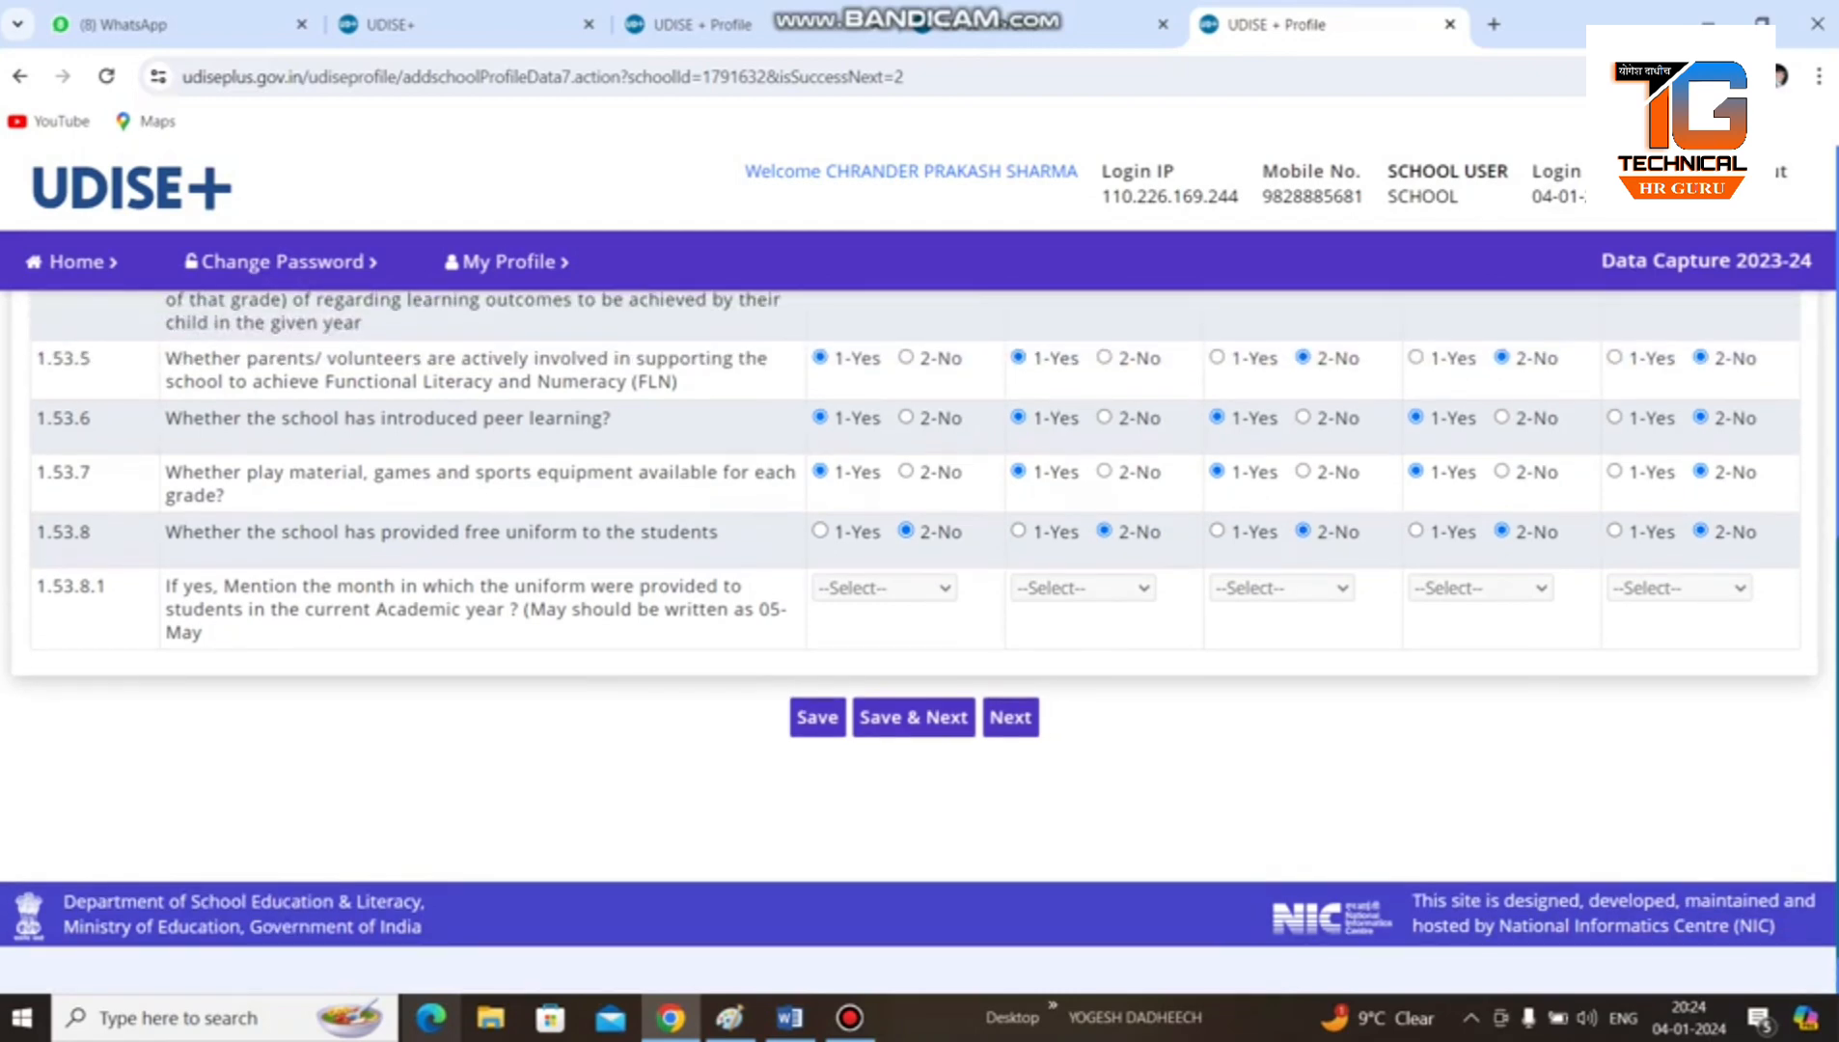
scroll(917, 541, "up", 1)
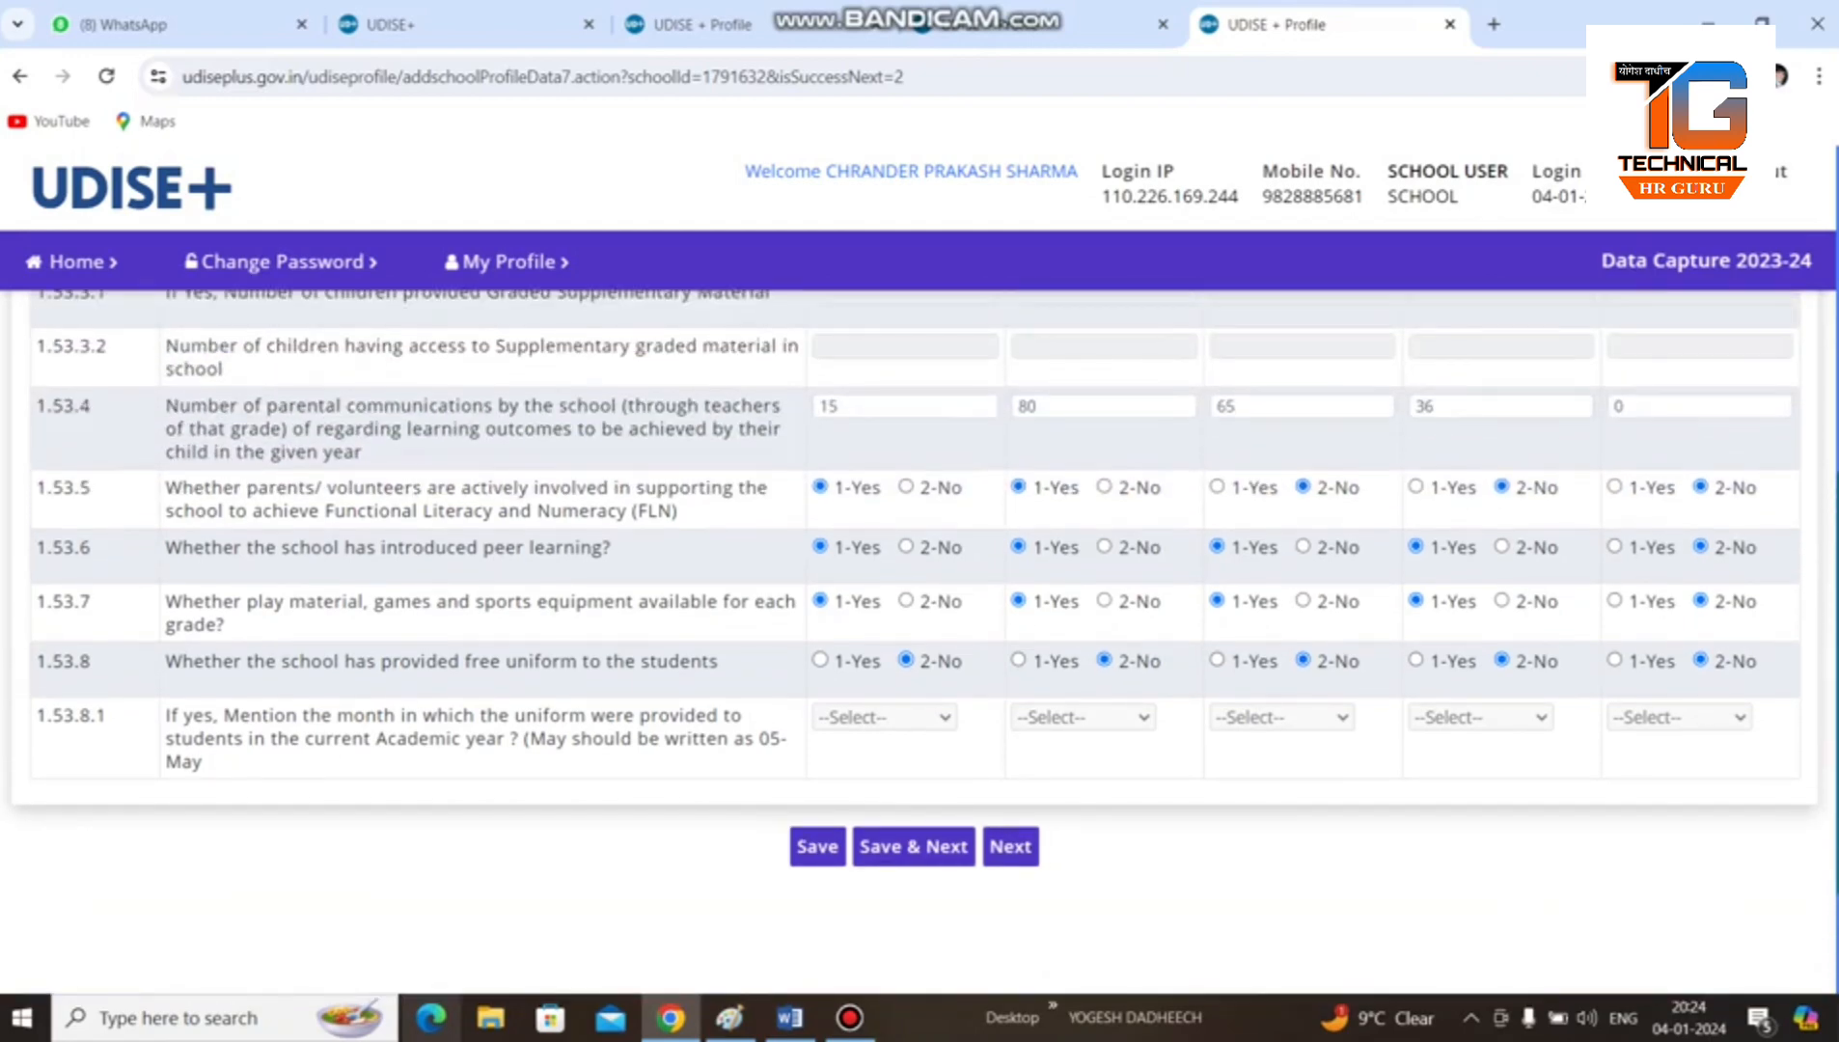
scroll(917, 540, "up", 2)
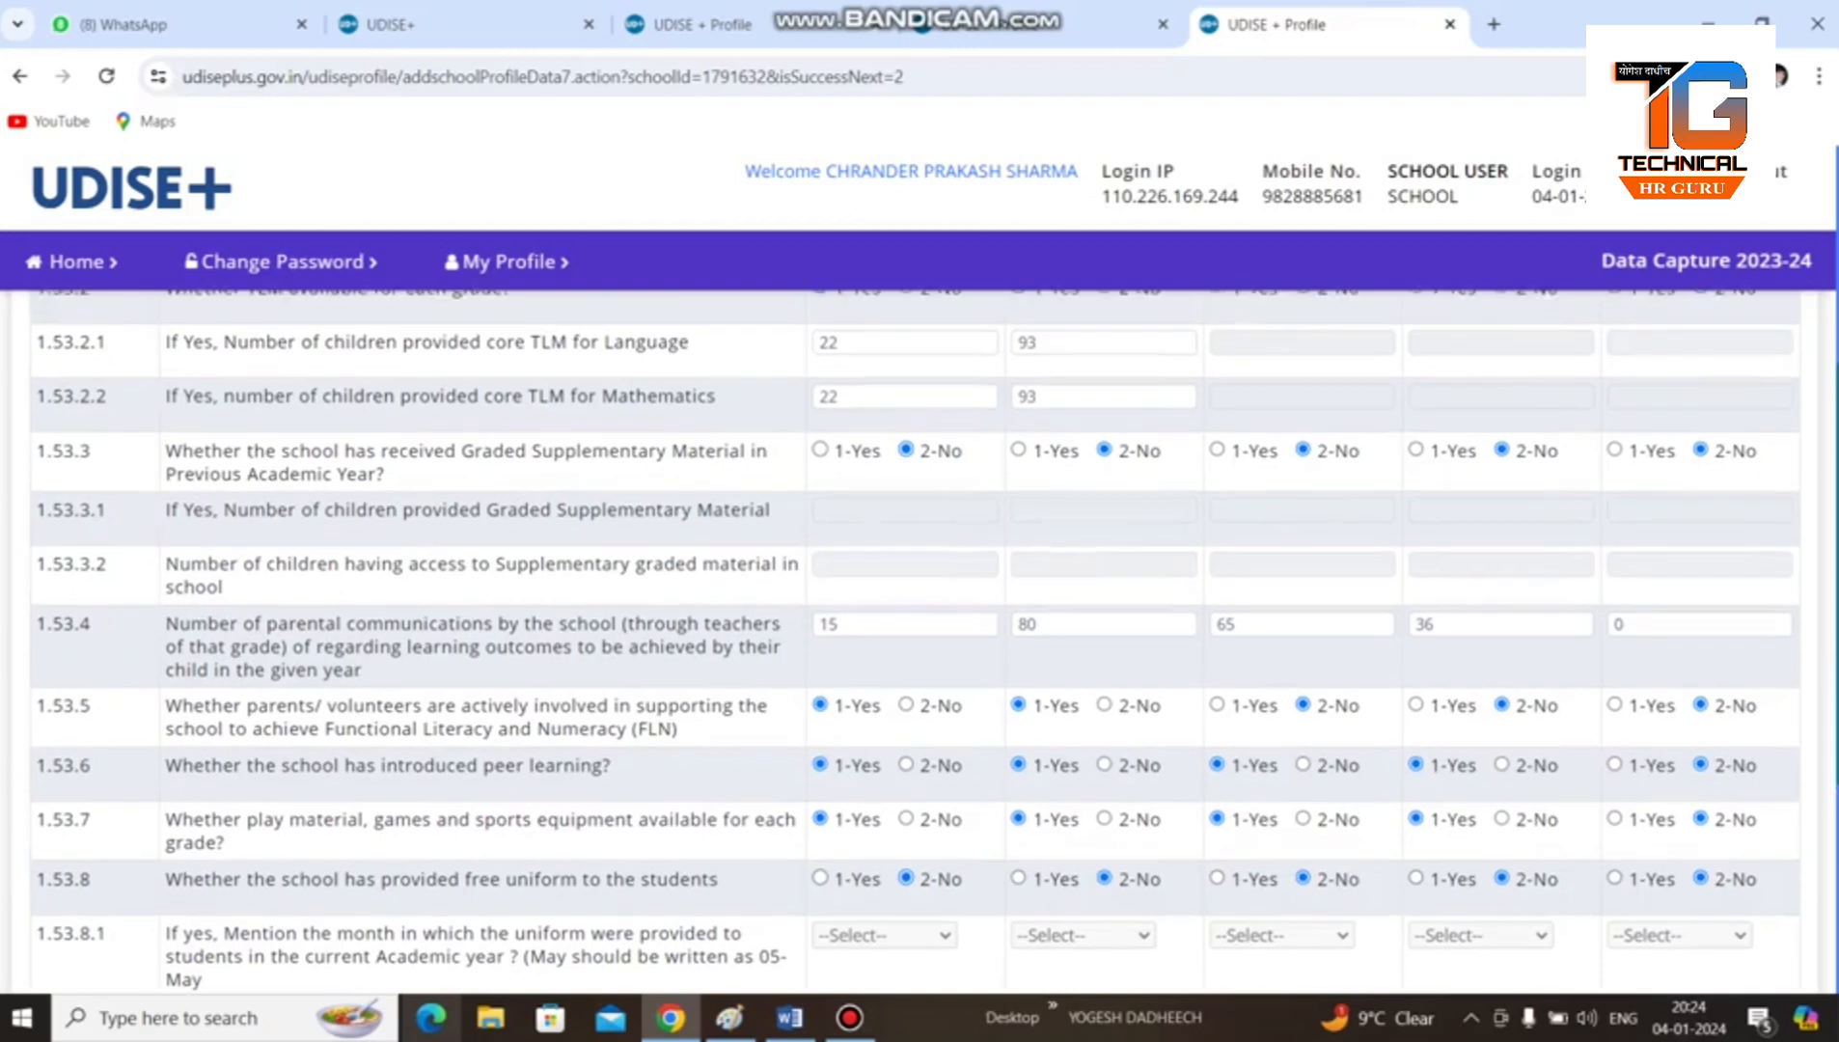
scroll(917, 617, "up", 1)
scroll(917, 617, "up", 3)
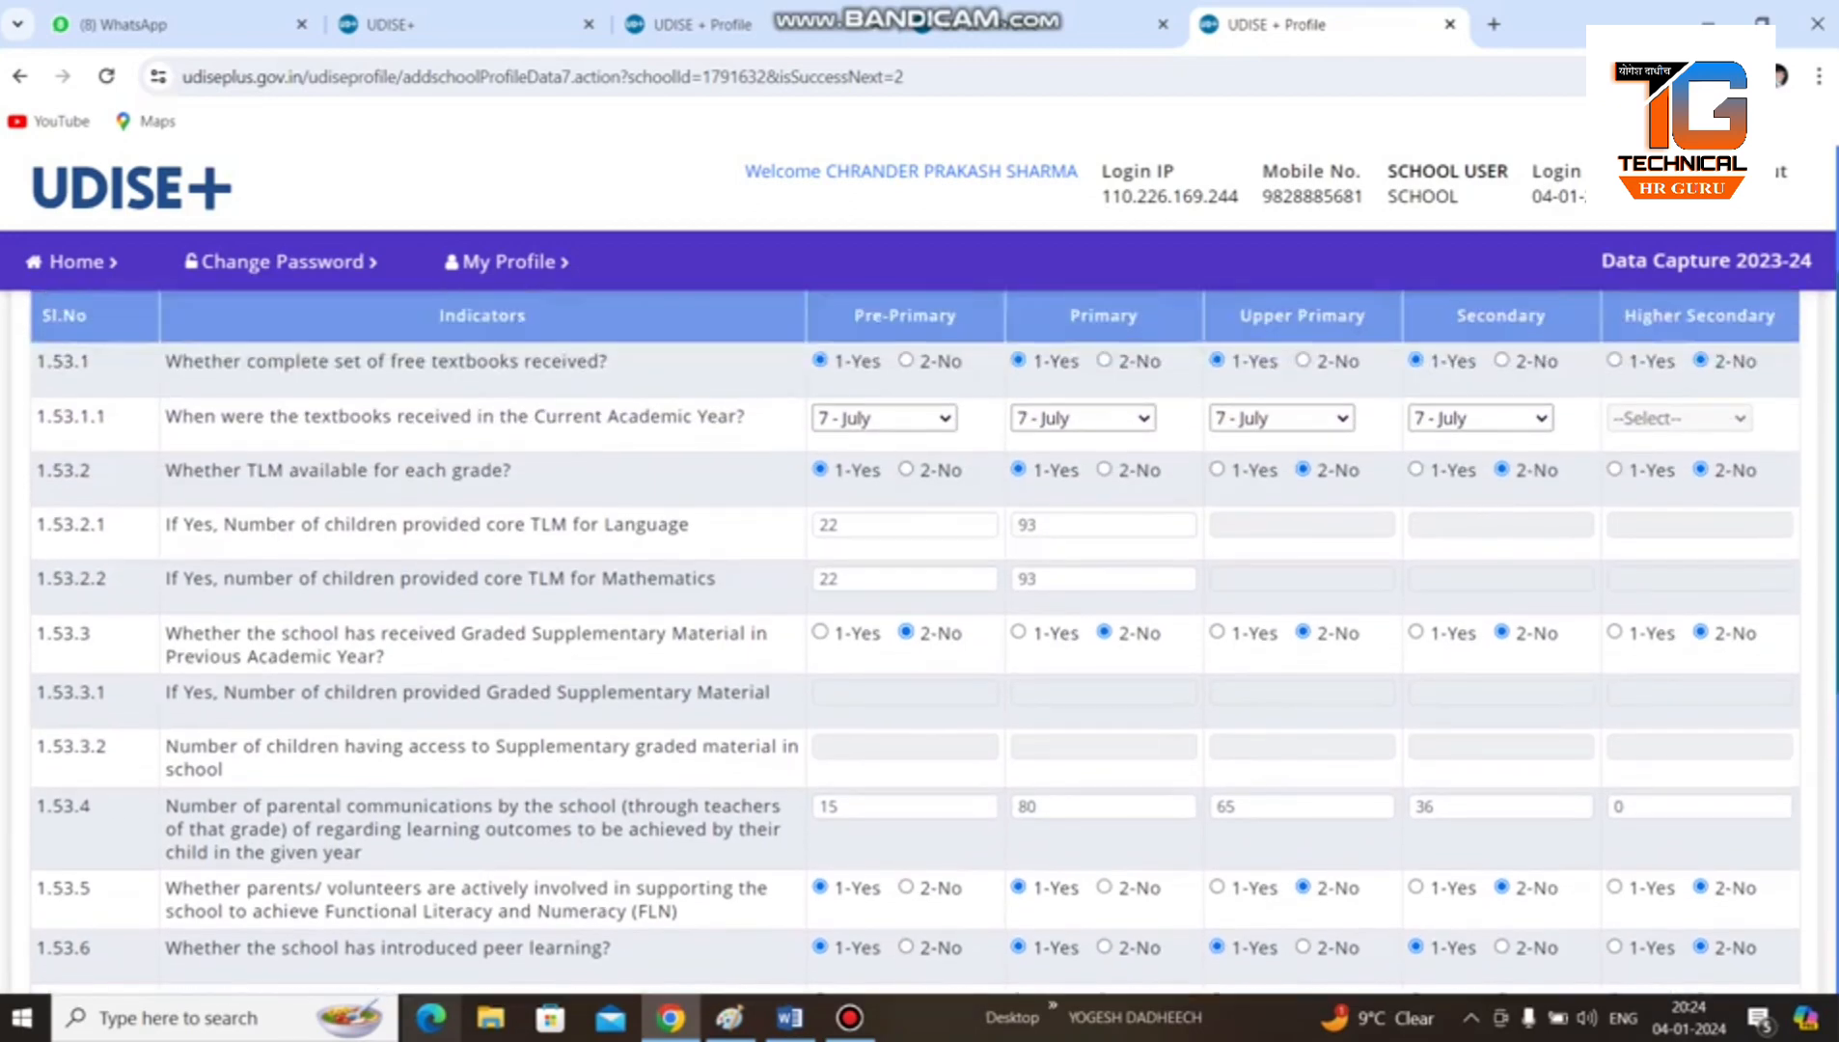